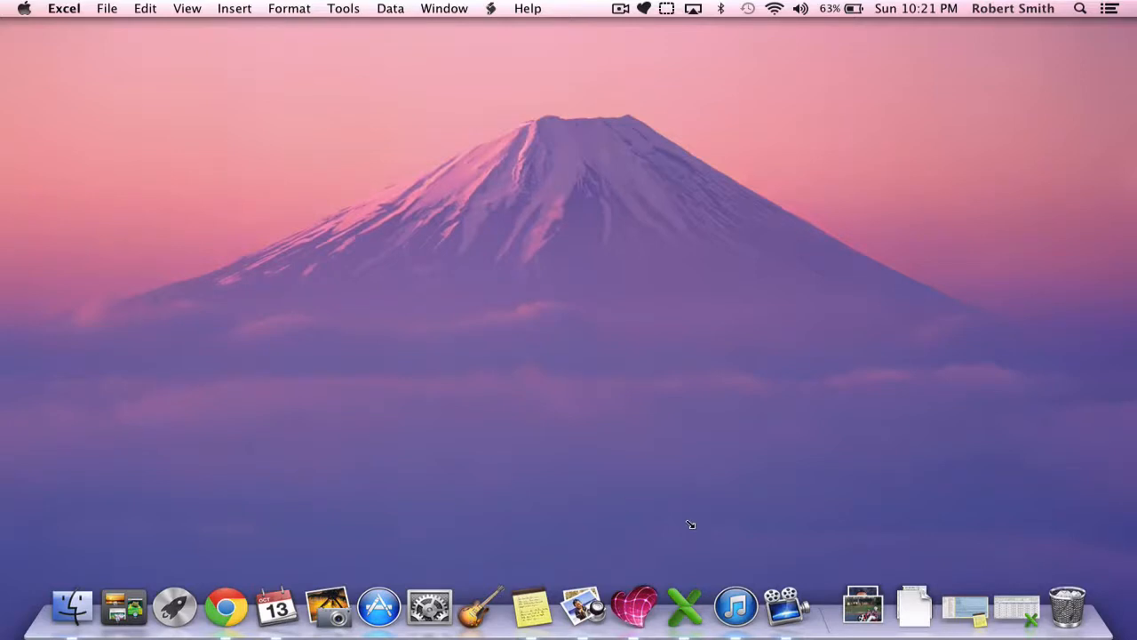
Step: Open the workbook "creating a rubric in excel.xlsx" and switch to Sheet2
left_click(1013, 606)
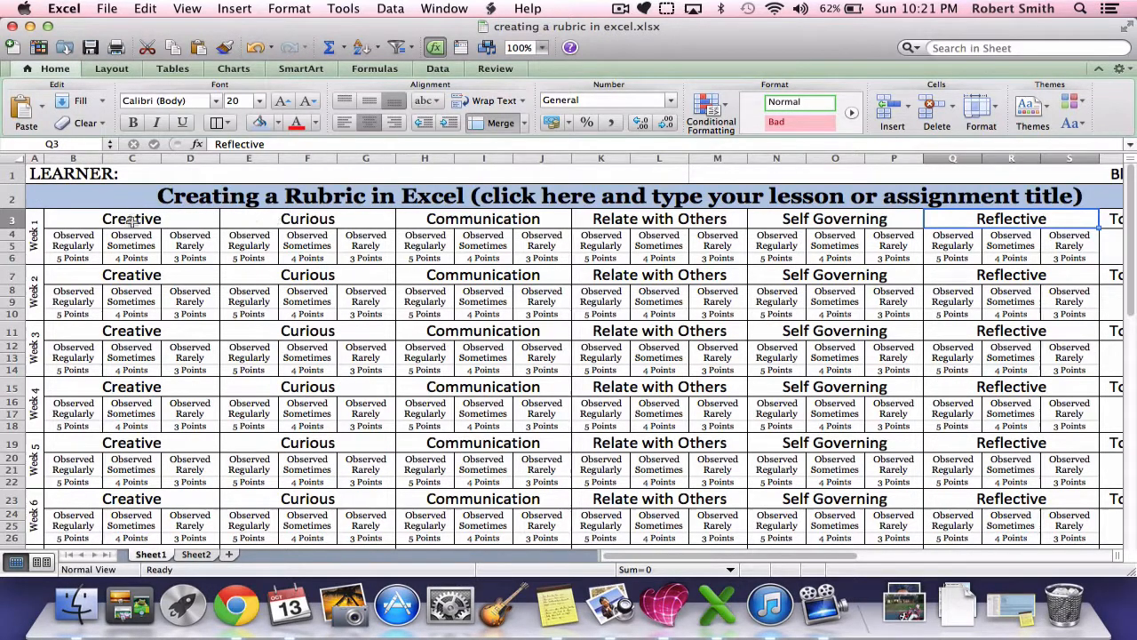
left_click(191, 555)
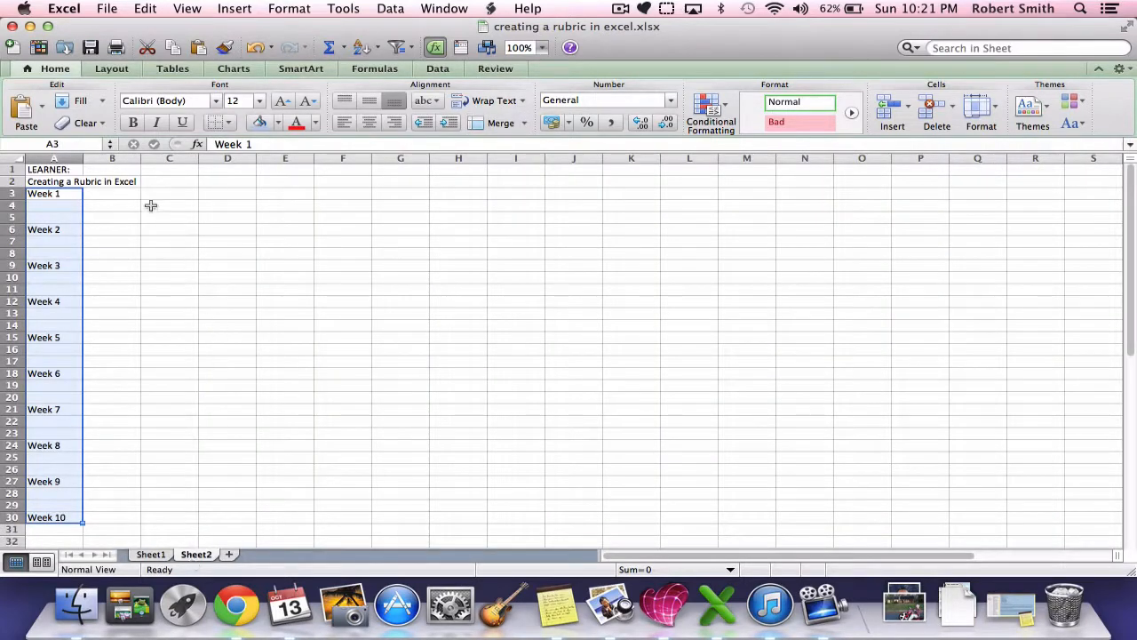
Step: Enter the Week 1 category headings "Creative" in B3 and "Curious" in E3
left_click(127, 191)
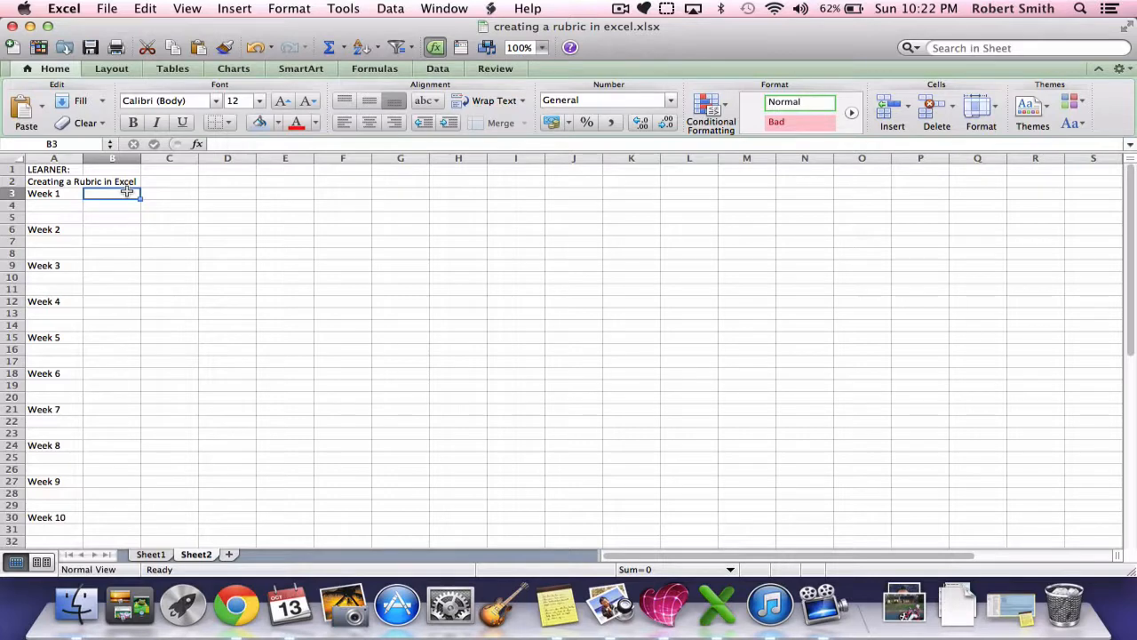
type("Creative")
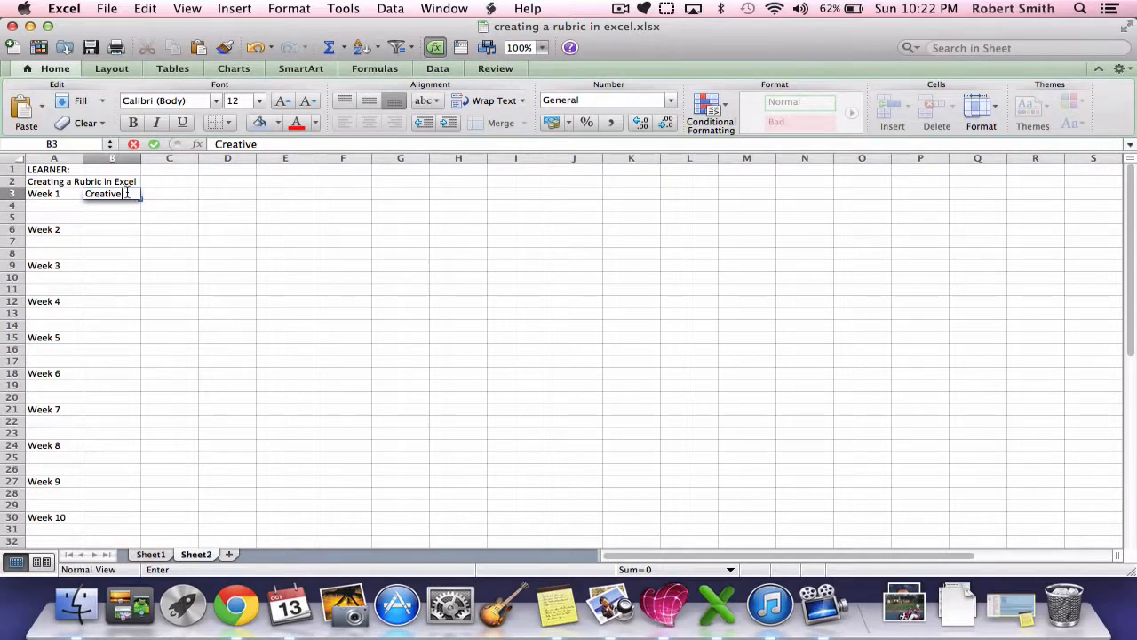
key("Tab")
key("Tab")
key("Tab")
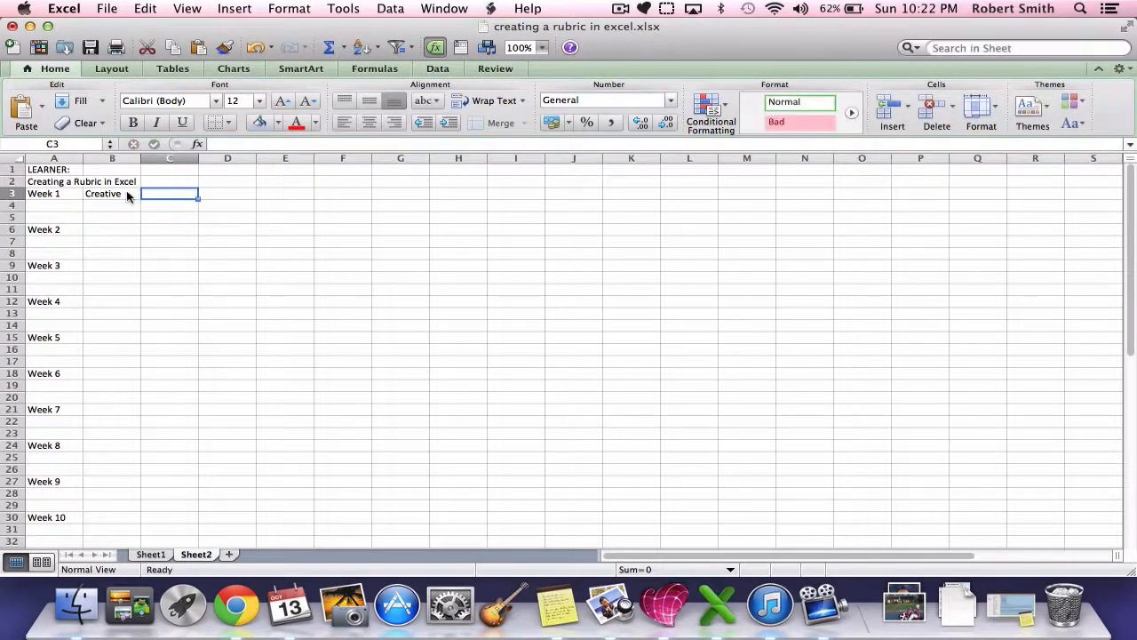
type("Curious")
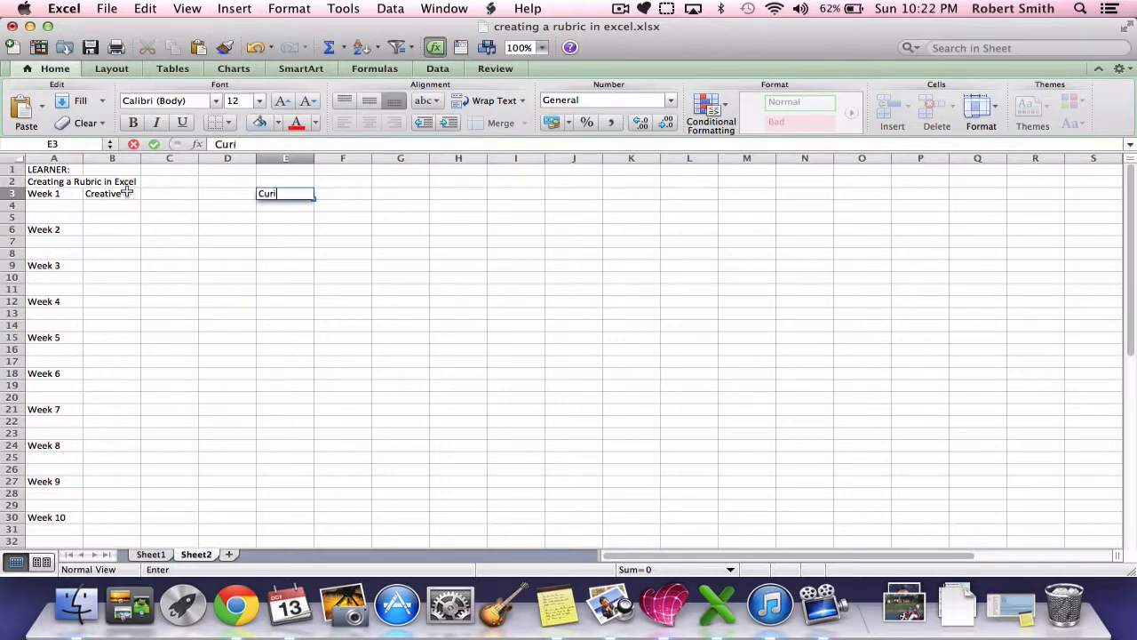
Step: Enter the category heading "Communicate" in cell H3
key("Tab")
key("Tab")
key("Tab")
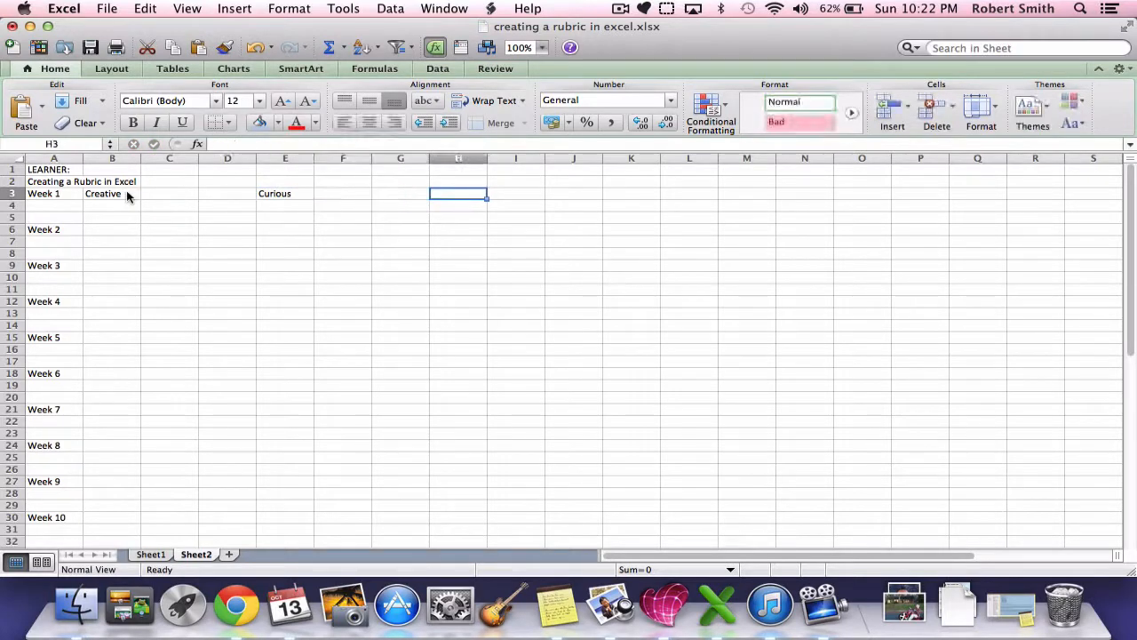
type("Com")
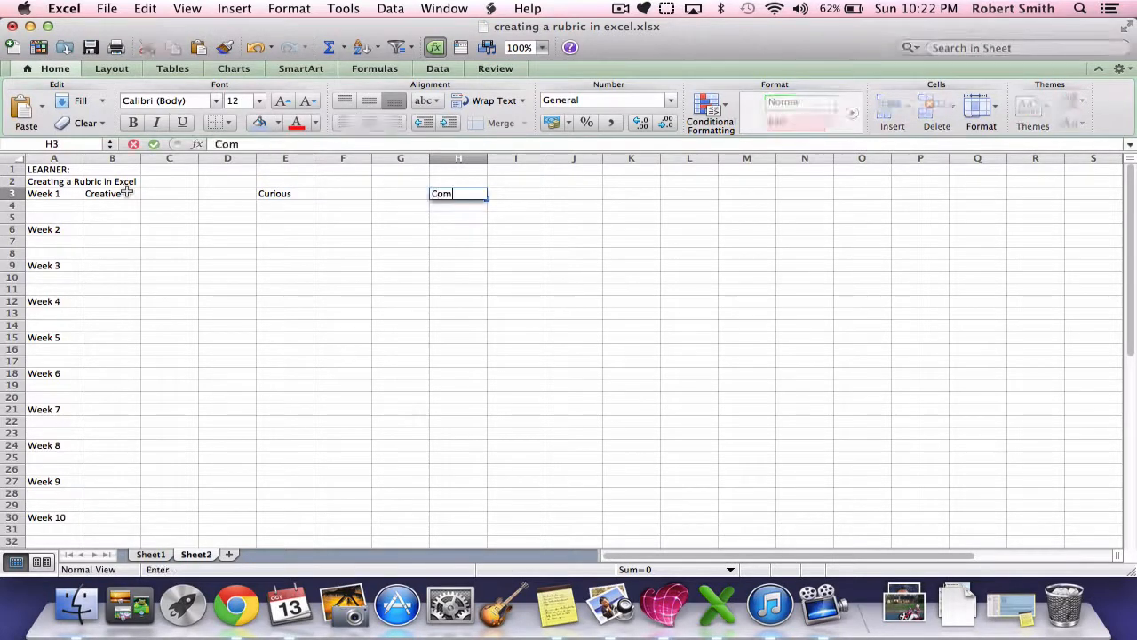
type("municate")
Step: Enter the category heading "Relates with Others" in cell K3
key("Tab")
key("Tab")
key("Tab")
key("Tab")
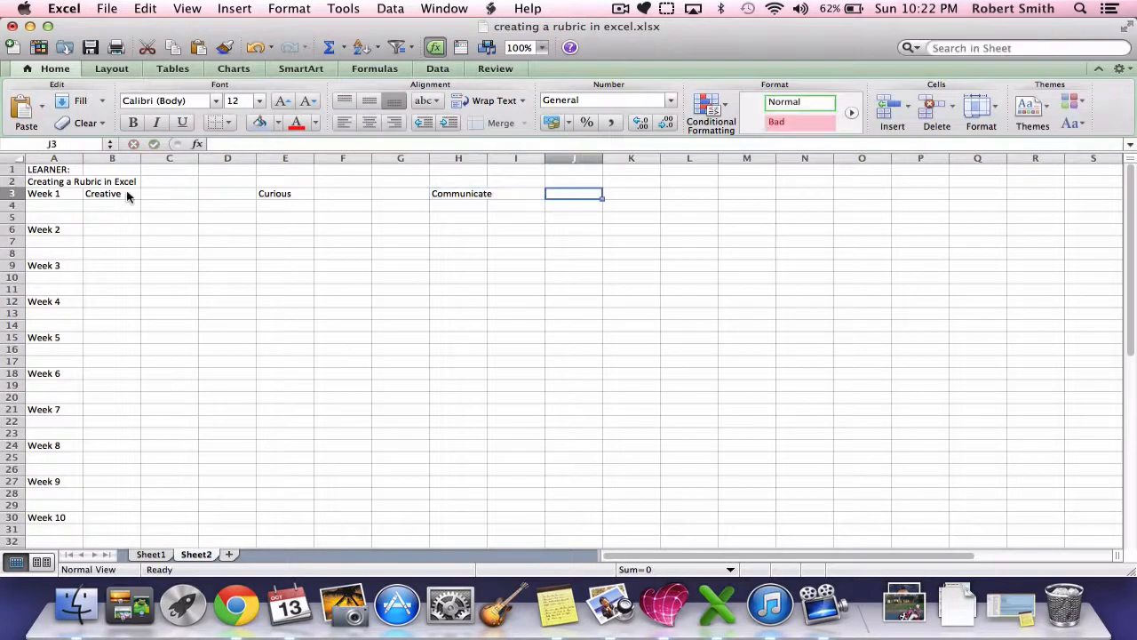
key("Left")
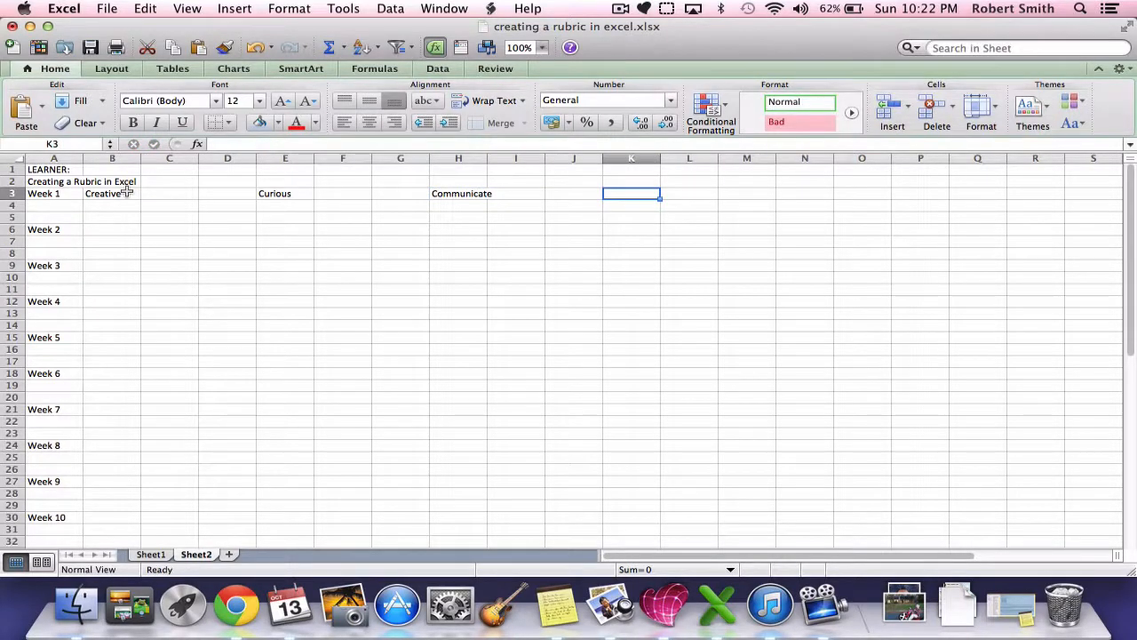
type("Ret")
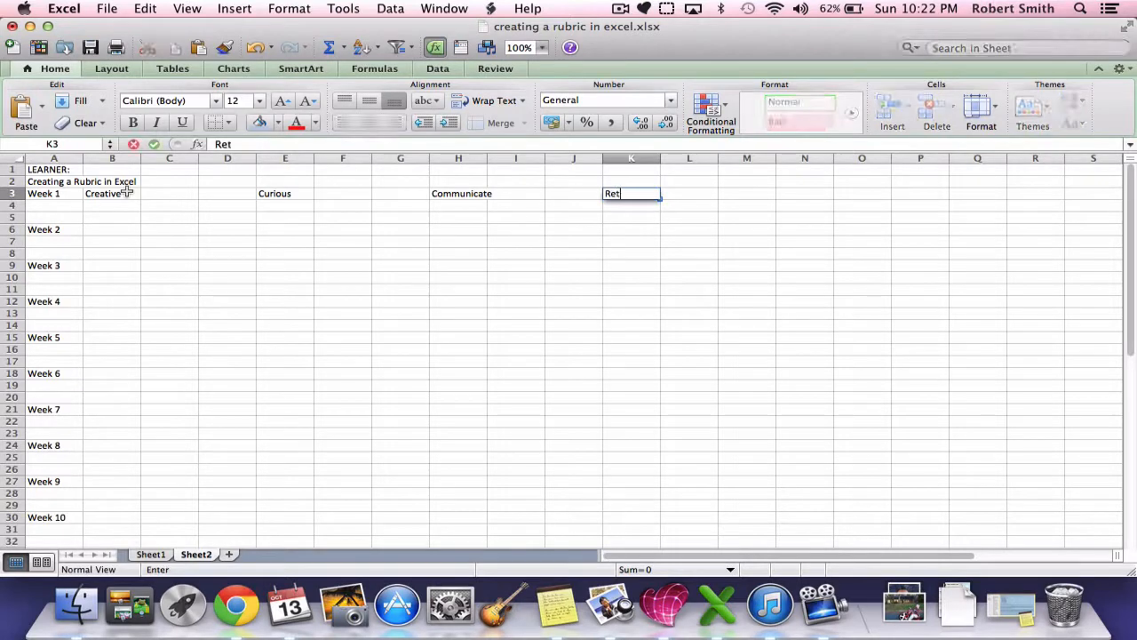
key("BackSpace")
type("lates with Wo")
key("BackSpace")
key("BackSpace")
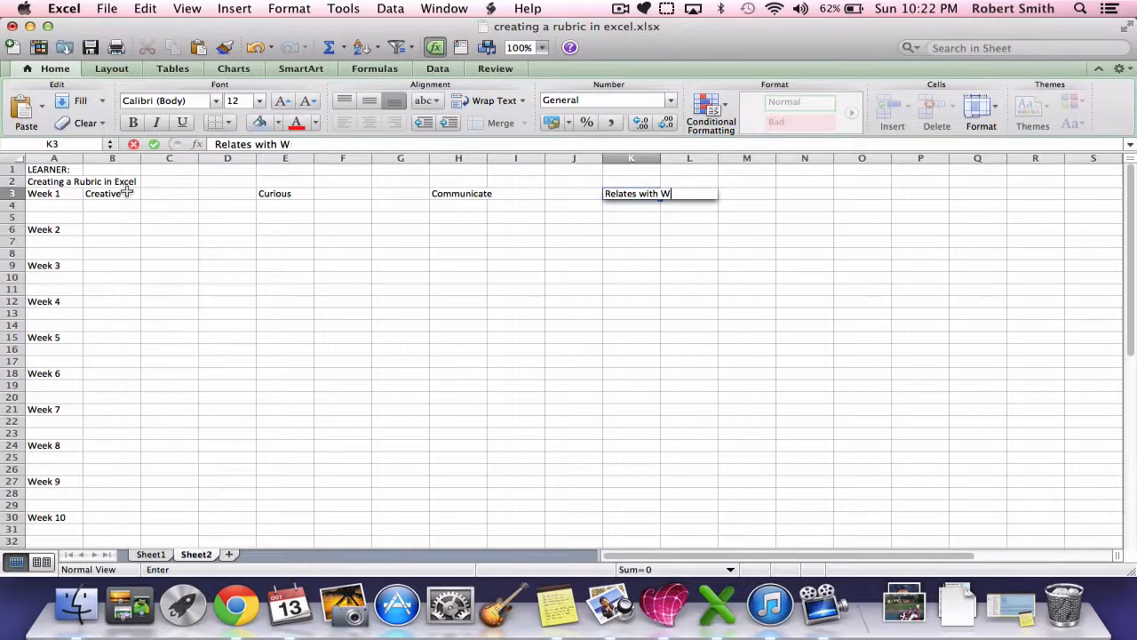
type("Others")
Step: Enter the remaining row 3 headings: "Self-Governing" in N3, "Reflecting" in Q3, "Total" in T3 and "Grade" in U3
key("Tab")
key("Tab")
key("Tab")
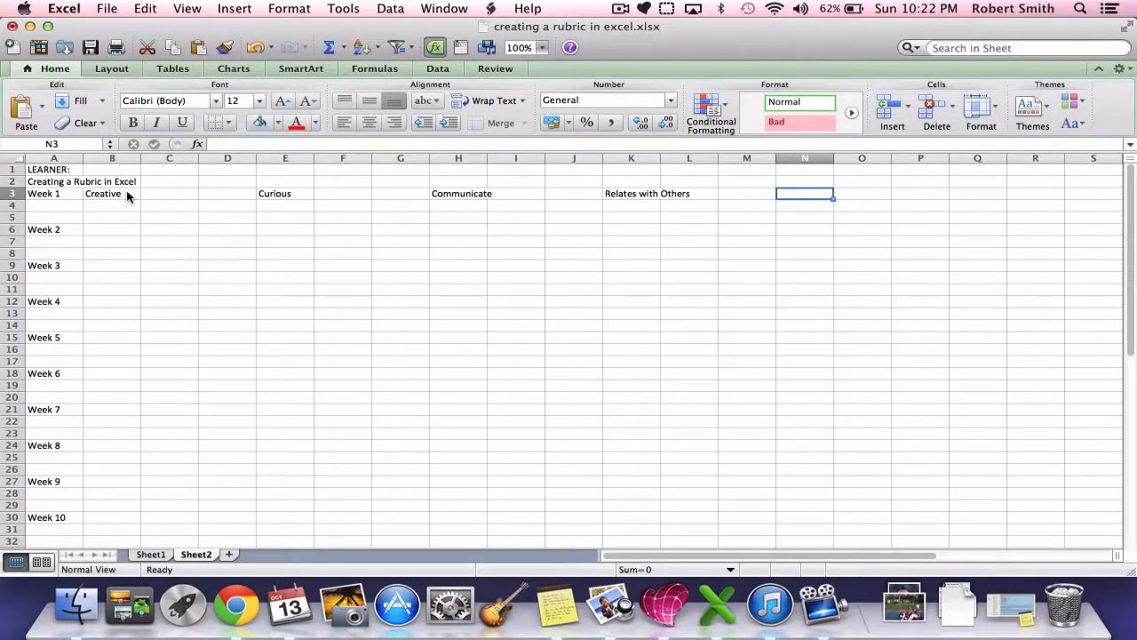
type("Self-Governing")
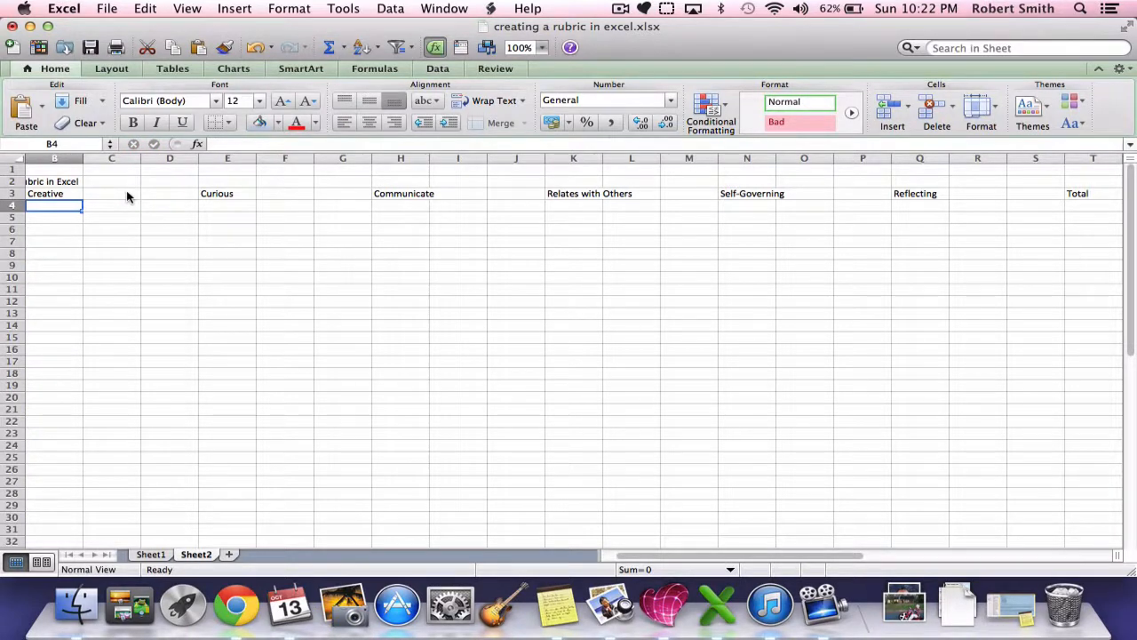
Step: Delete columns E to G, which hold the Curious category
scroll(127, 197, "left", 1)
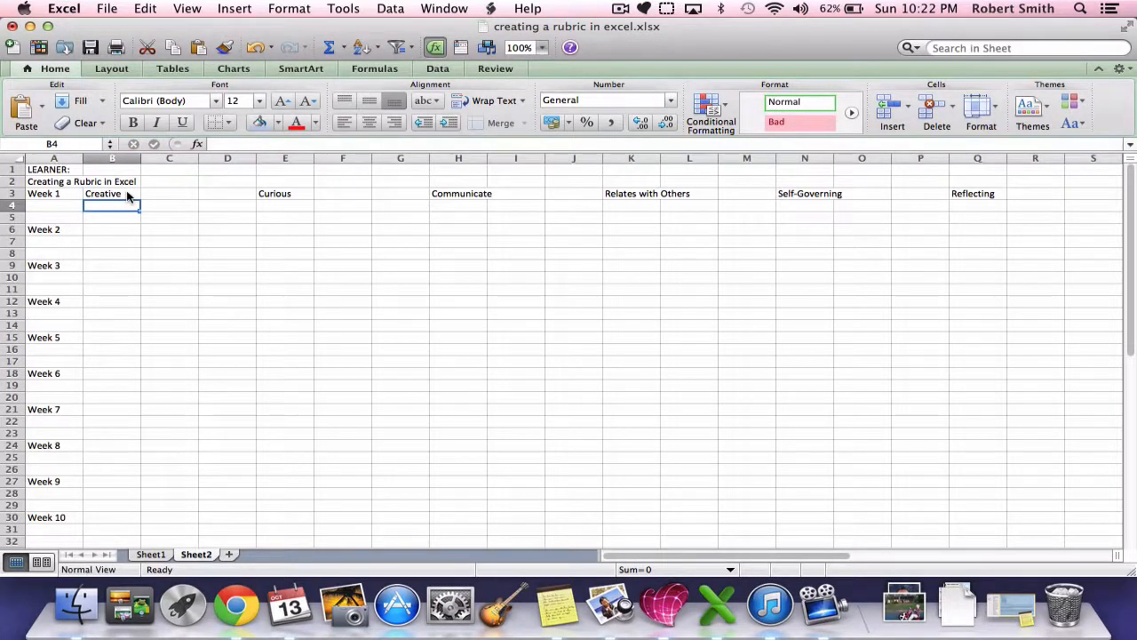
left_click(284, 159)
left_click_drag(285, 159, 395, 159)
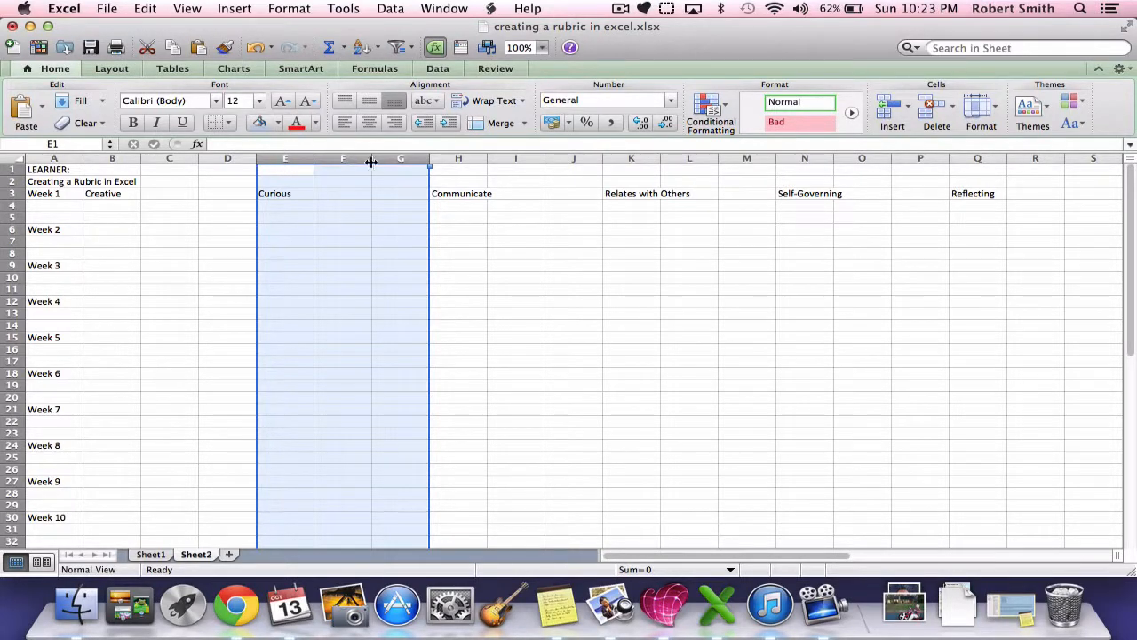
left_click(287, 159)
left_click_drag(284, 160, 389, 160)
right_click(334, 159)
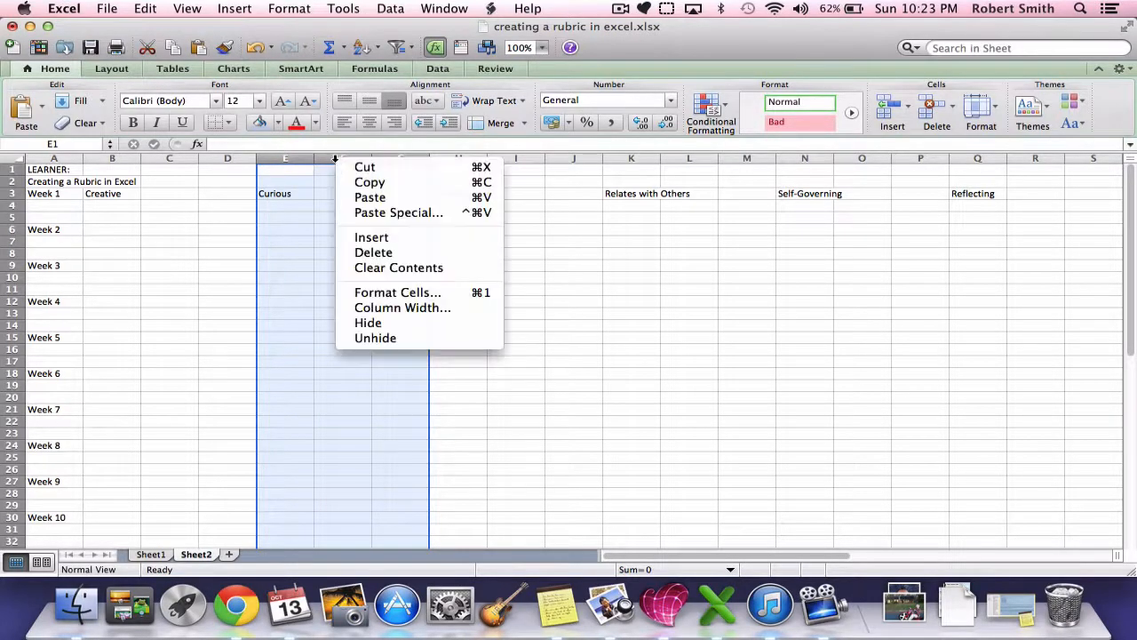
left_click(363, 252)
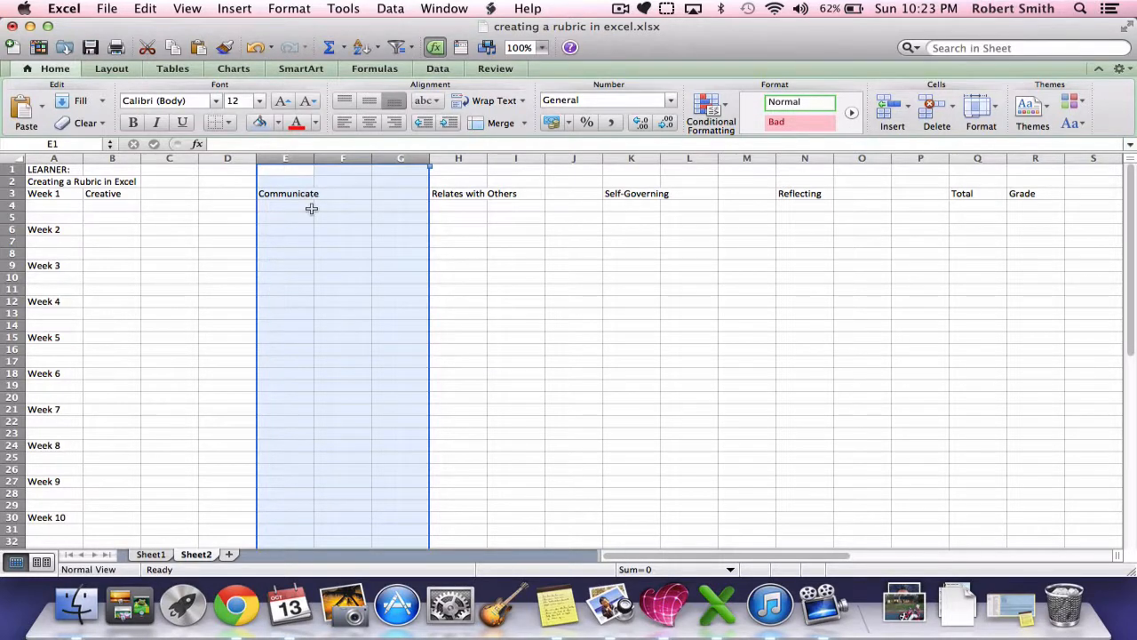
left_click(337, 252)
key("super+z")
left_click(122, 194)
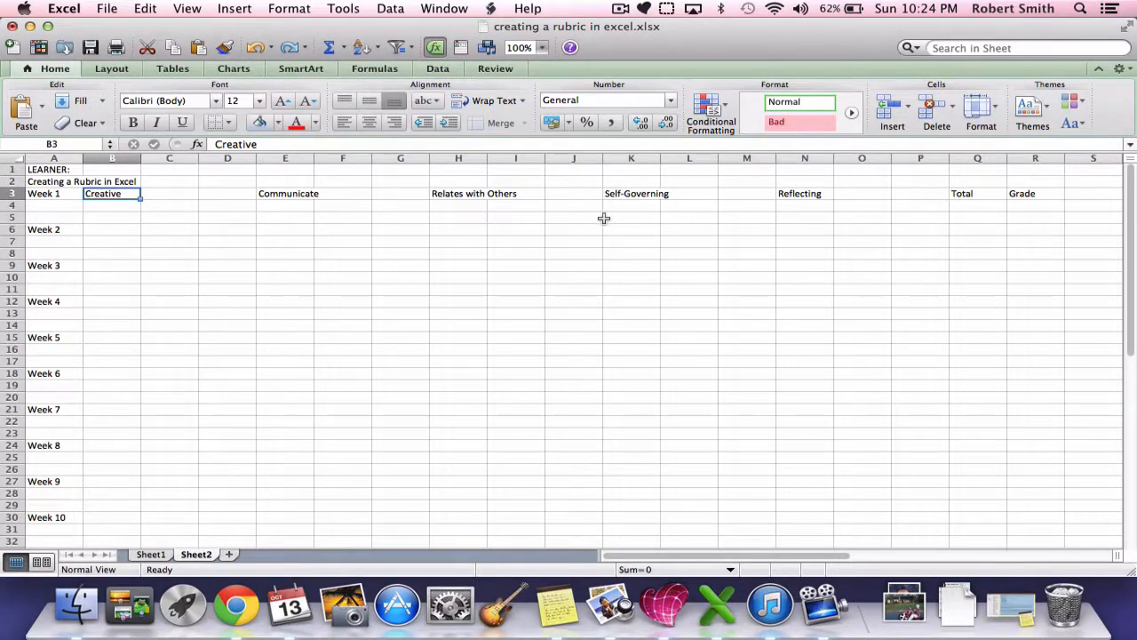
Step: Enter the label "BLOCK:" in cell J1
left_click(560, 168)
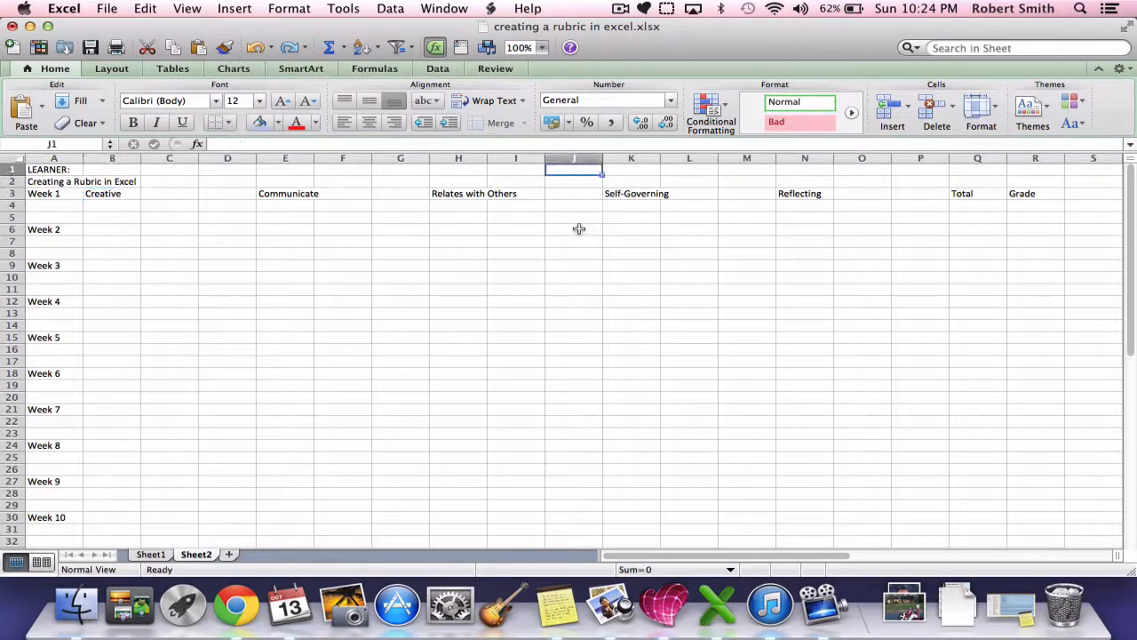
type("BLO")
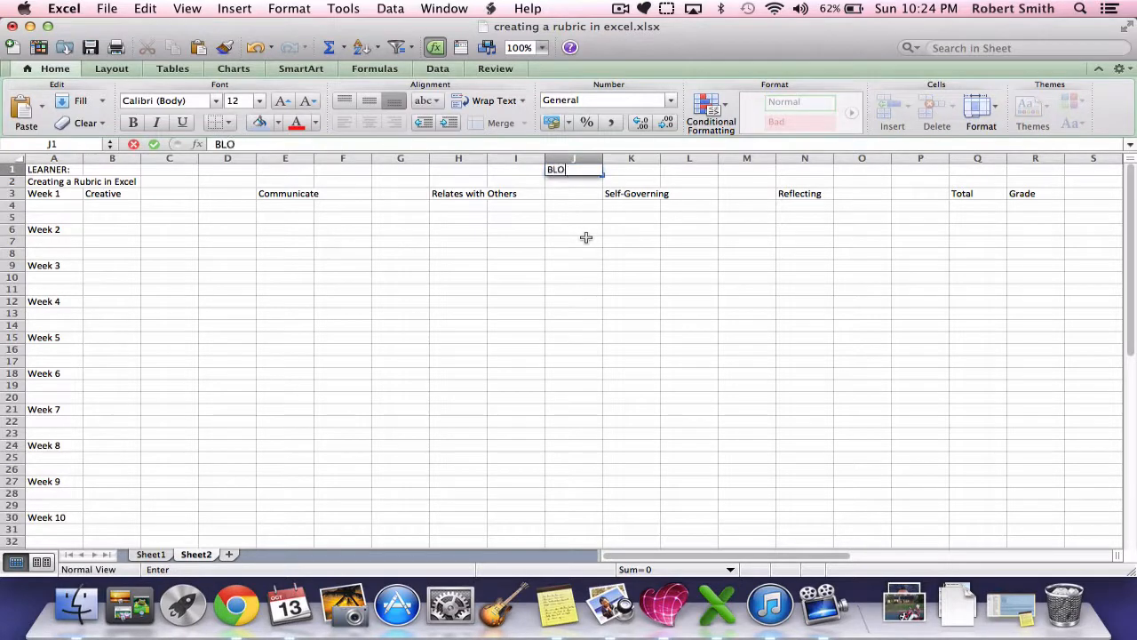
type("CK:")
left_click(574, 245)
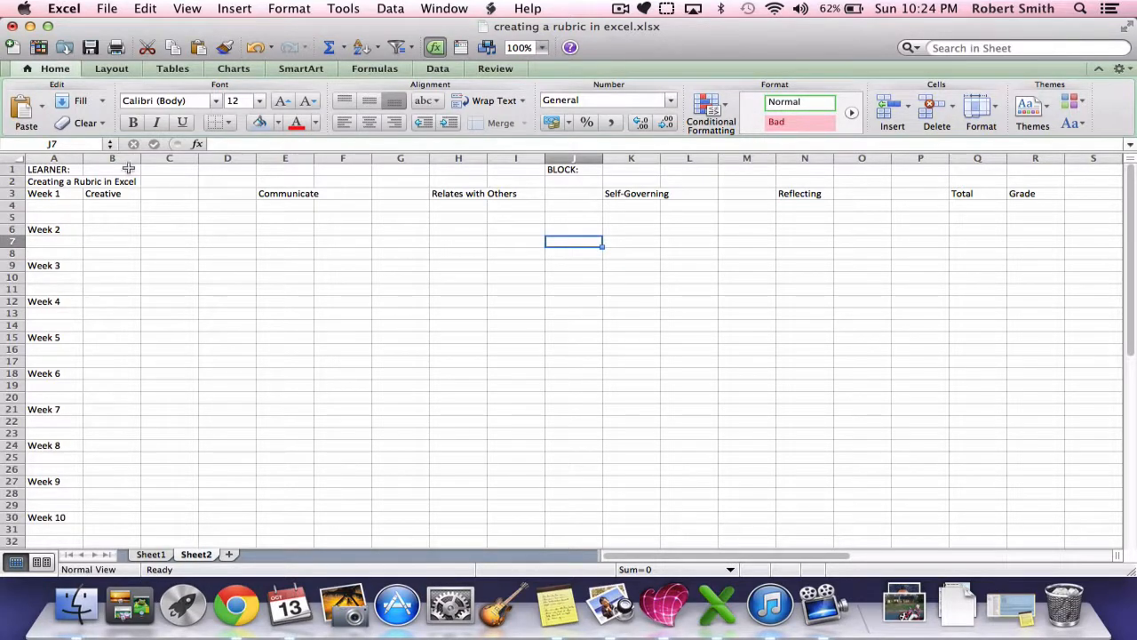
Step: Merge cells A1 to I1 and left-align the LEARNER: label
left_click_drag(61, 167, 502, 166)
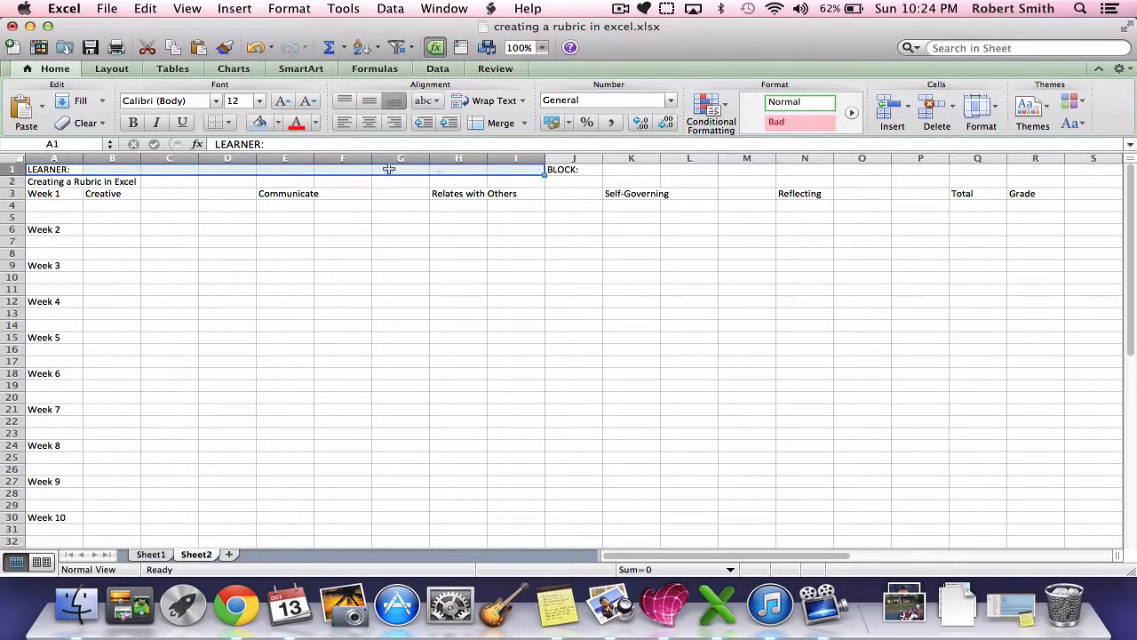
left_click(503, 130)
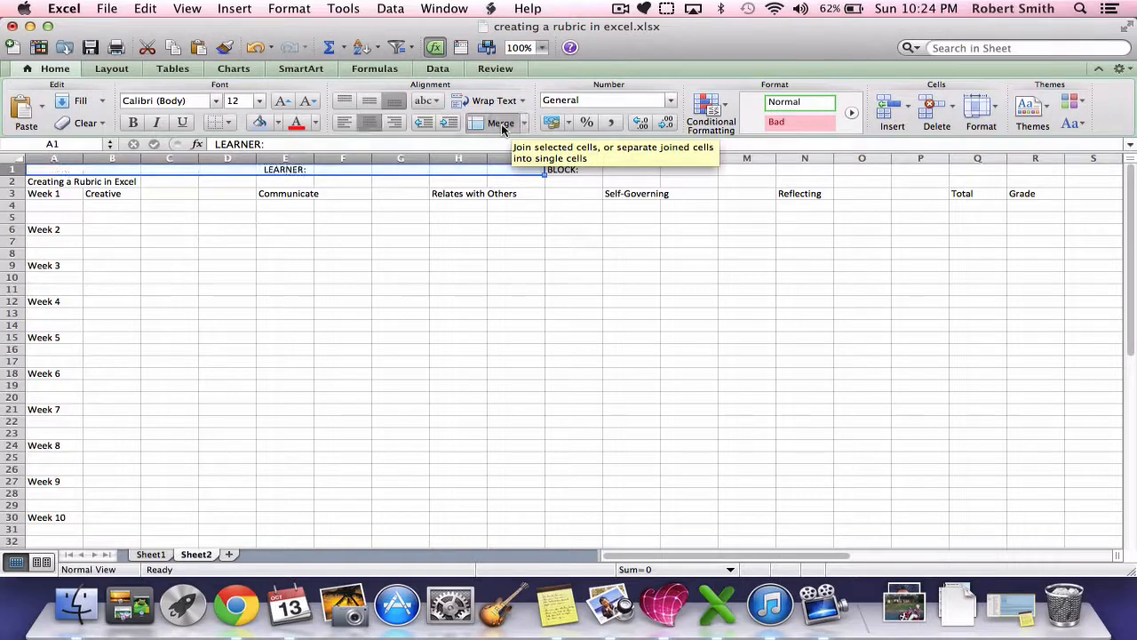
left_click(346, 123)
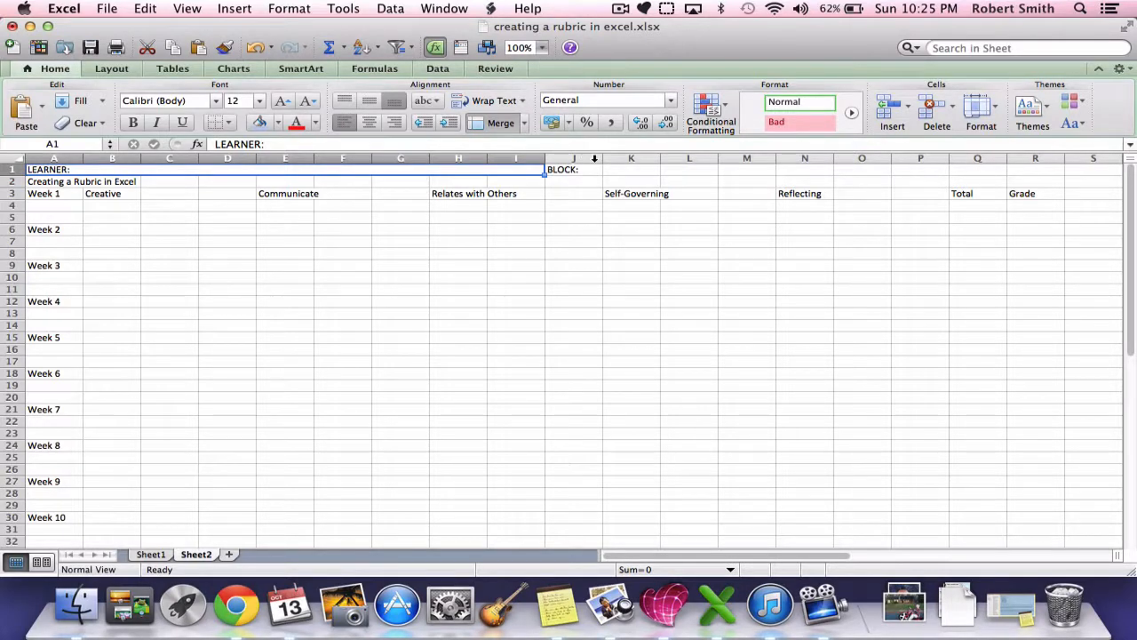
left_click_drag(575, 169, 1032, 168)
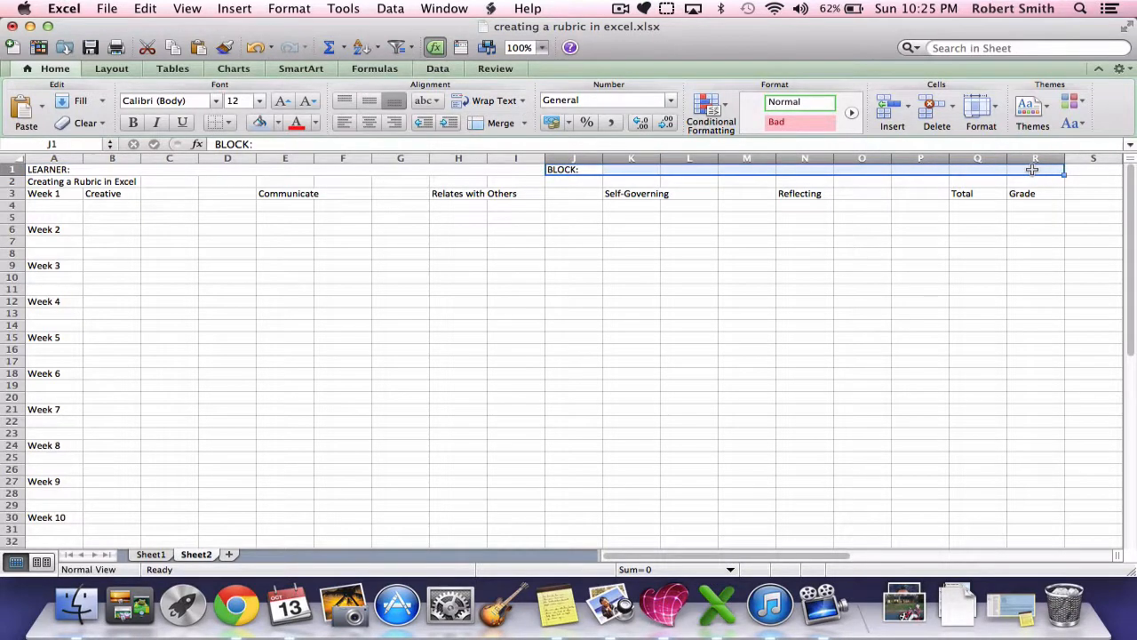
left_click(491, 125)
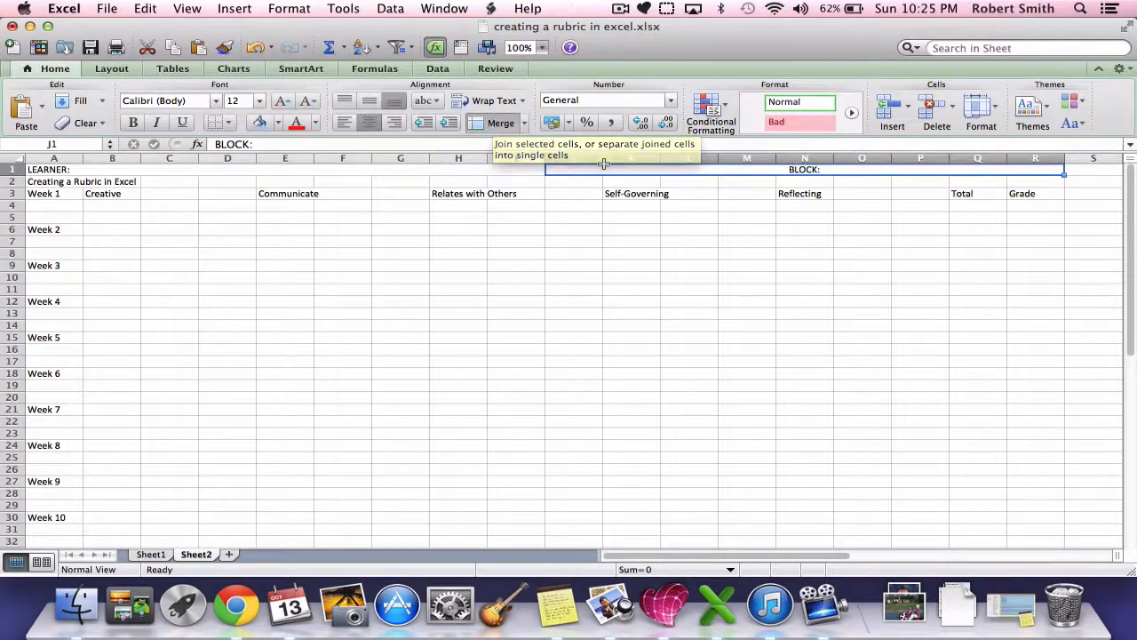
left_click(395, 124)
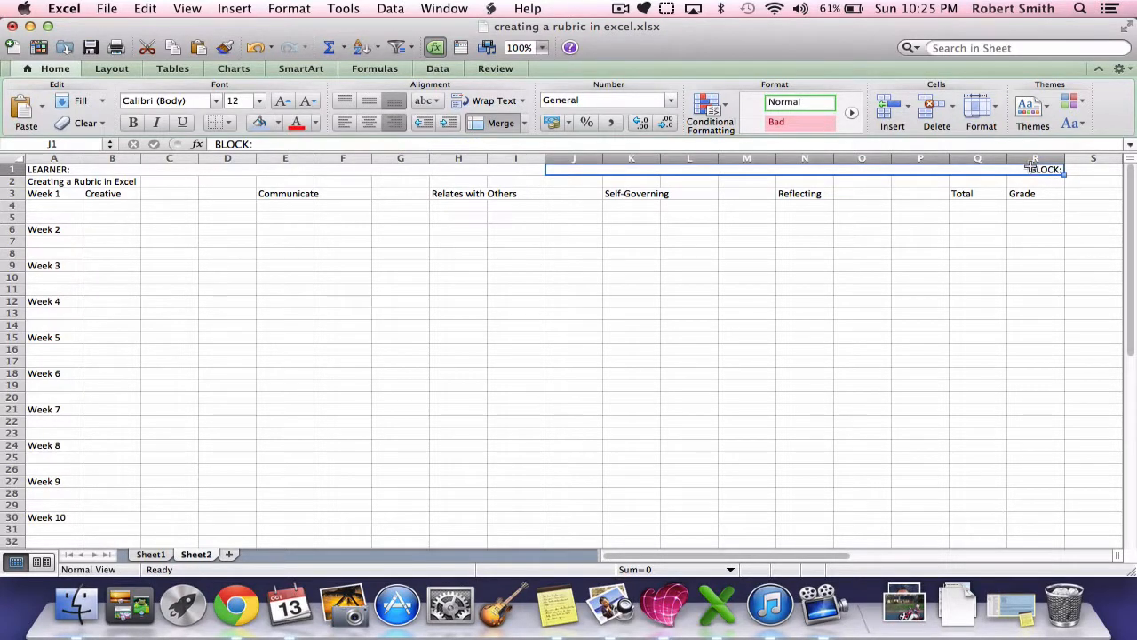
left_click(497, 123)
Step: Merge cells J1 to Q1 and right-align the BLOCK: label
left_click_drag(569, 171, 974, 161)
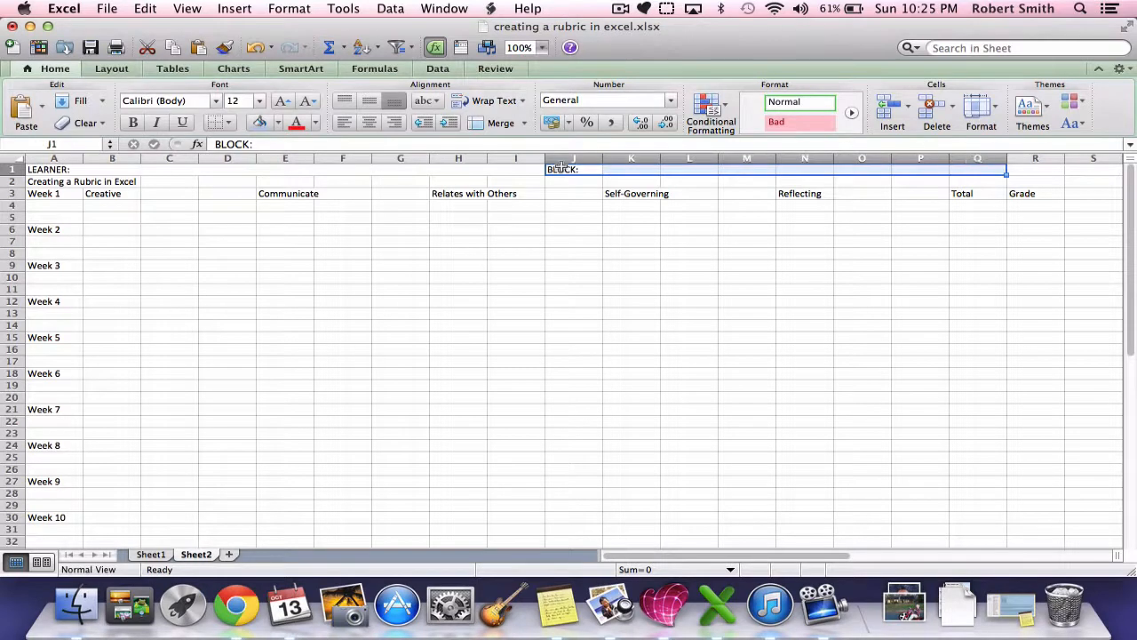
left_click(498, 123)
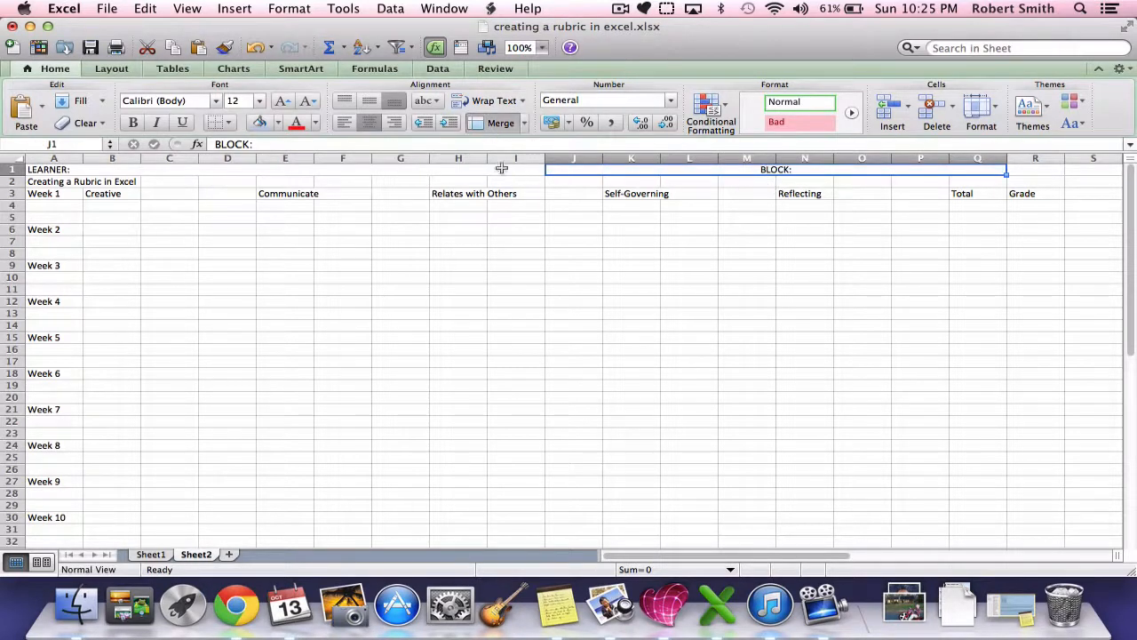
left_click(396, 123)
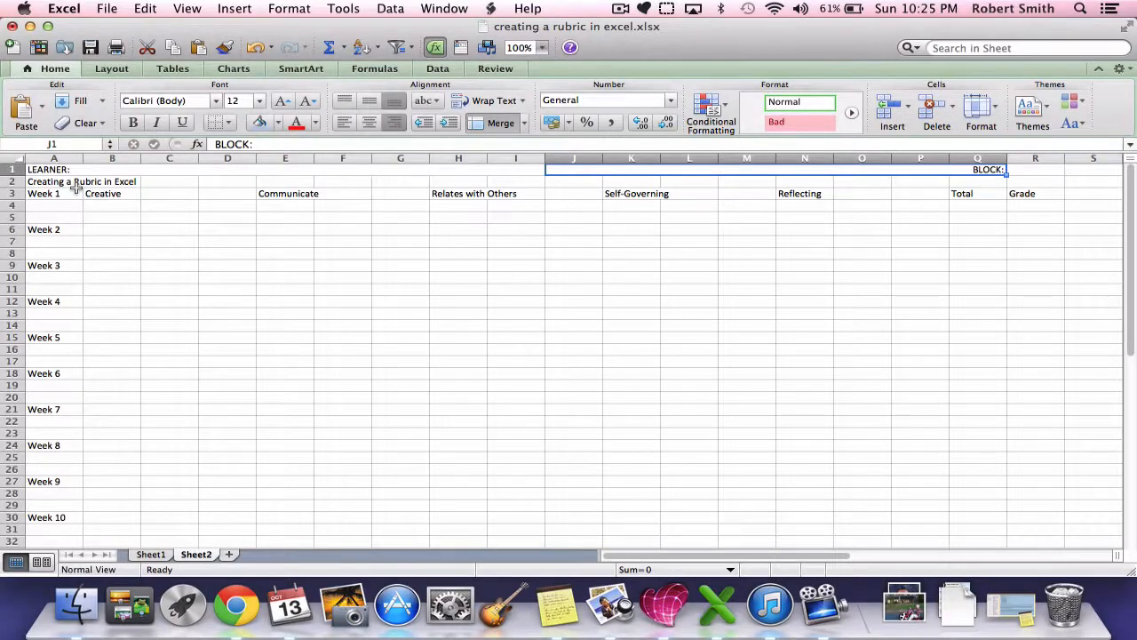
Step: Merge cells A2 to R2 so the rubric title is centred above all the columns
left_click_drag(44, 182, 1018, 178)
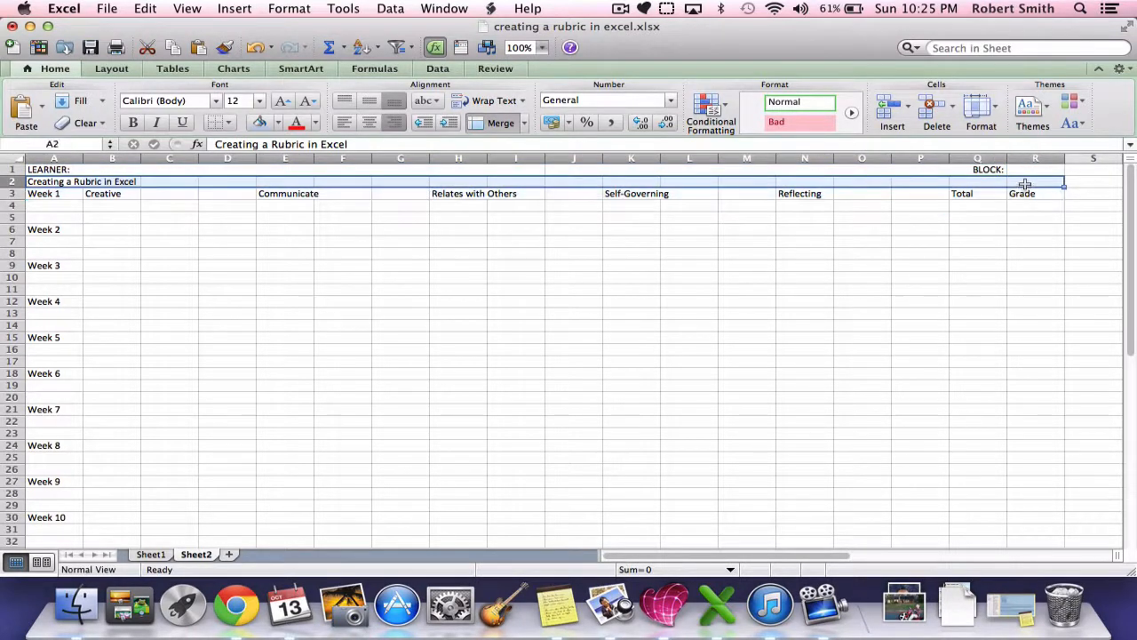
left_click(500, 124)
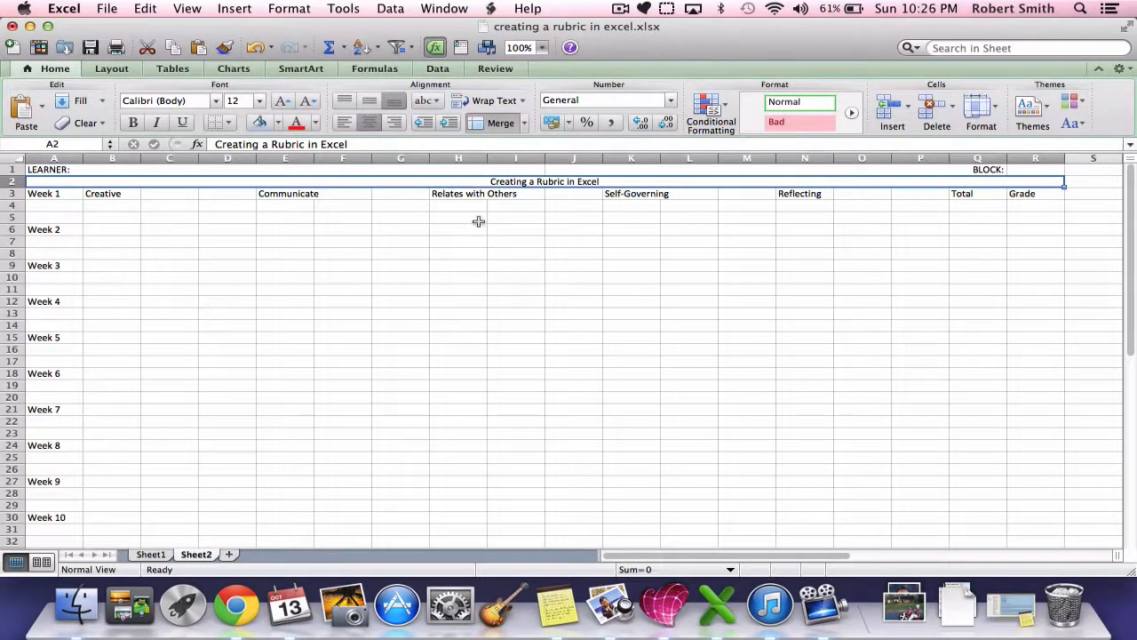
Step: Merge cells B3 to D3 so the Creative heading is centred over its three columns
left_click(118, 195)
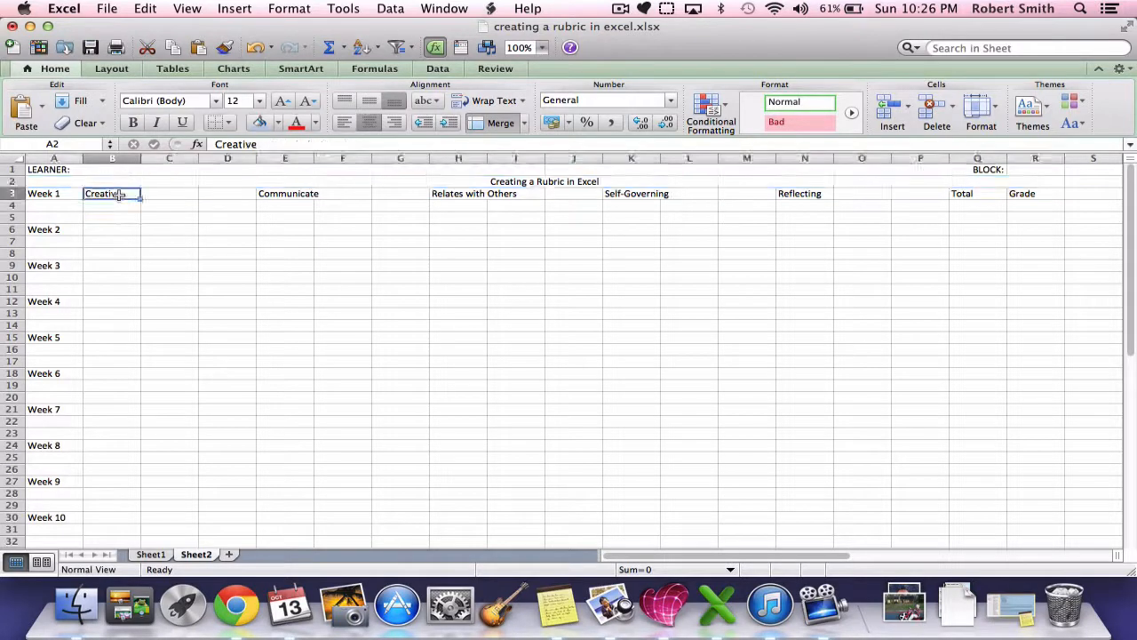
left_click_drag(118, 195, 212, 215)
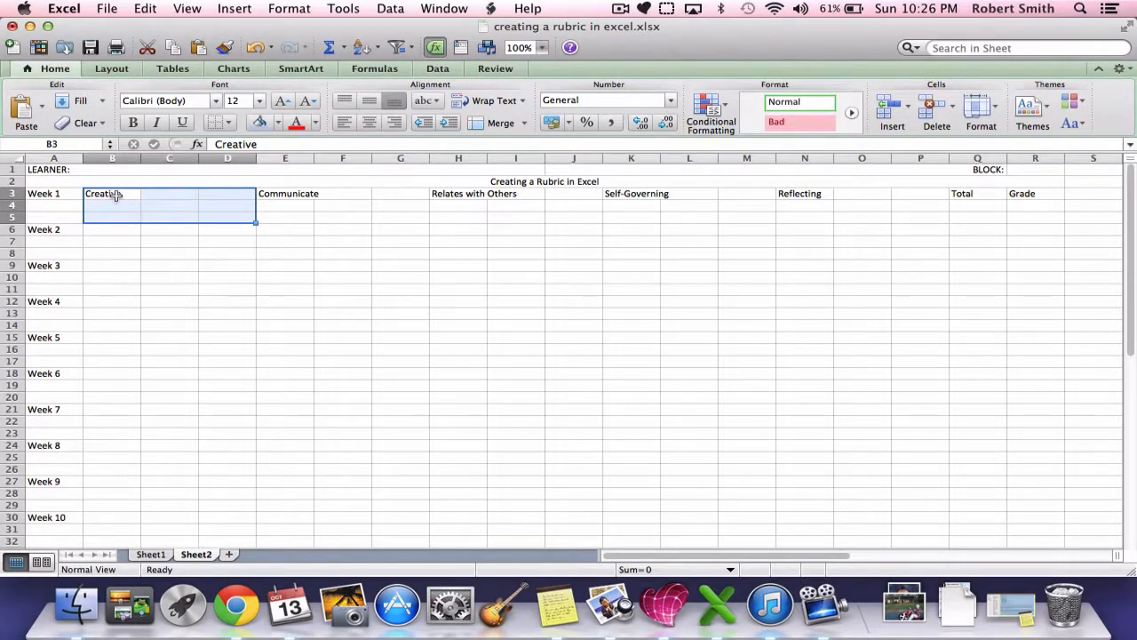
left_click_drag(116, 195, 229, 195)
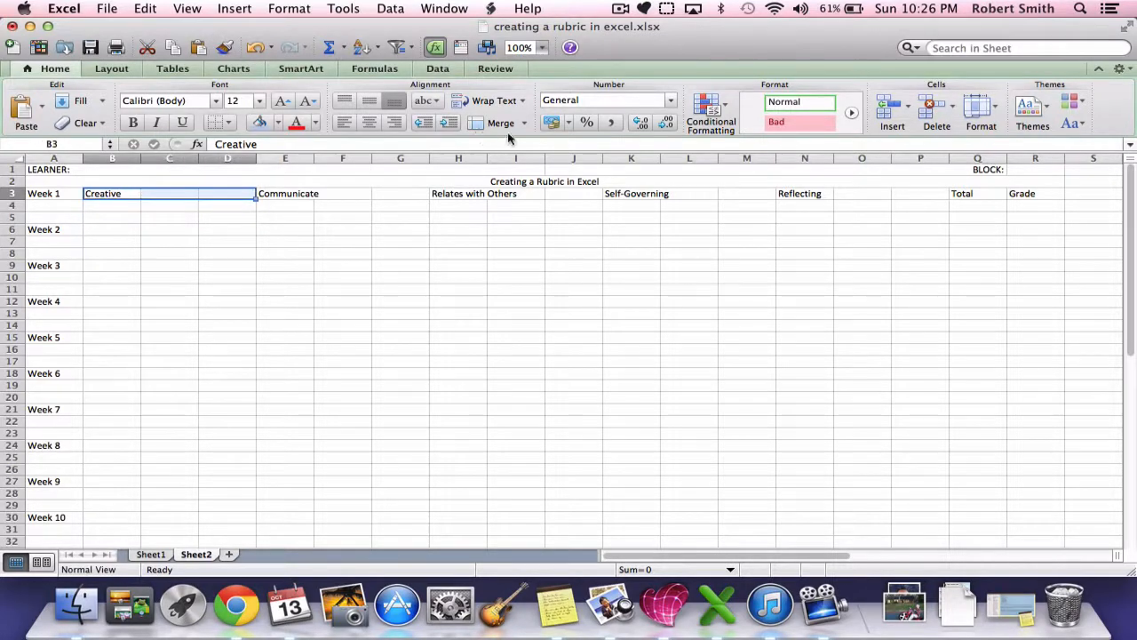
left_click(506, 124)
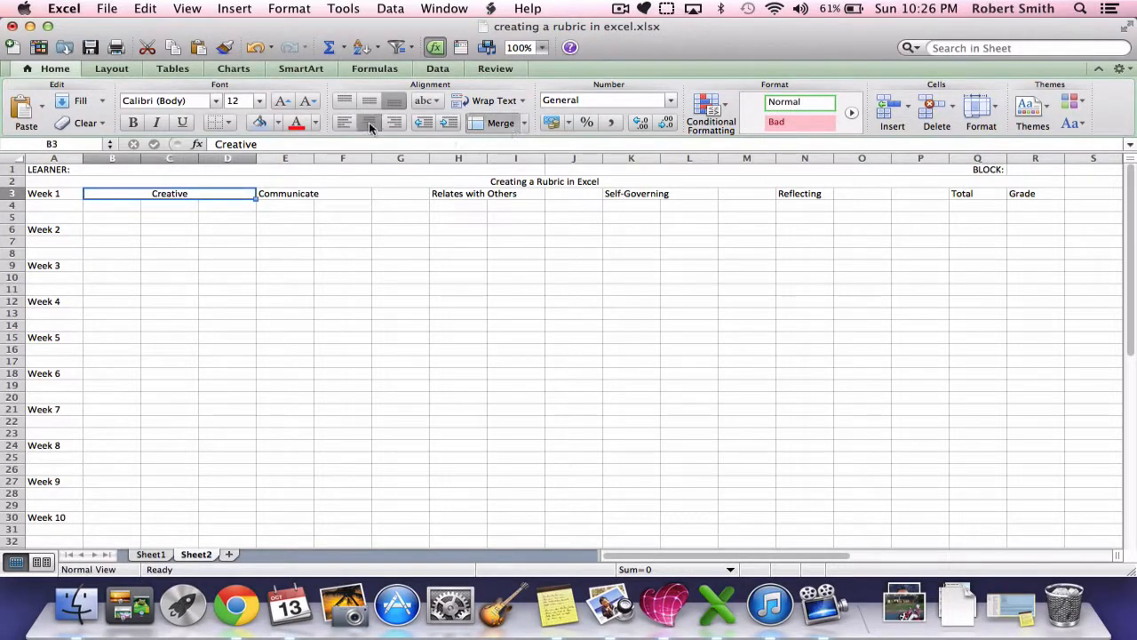
Step: Merge and centre the Communicate, Relates with Others, Self-Governing and Reflecting headings in row 3 across three columns each
left_click(278, 193)
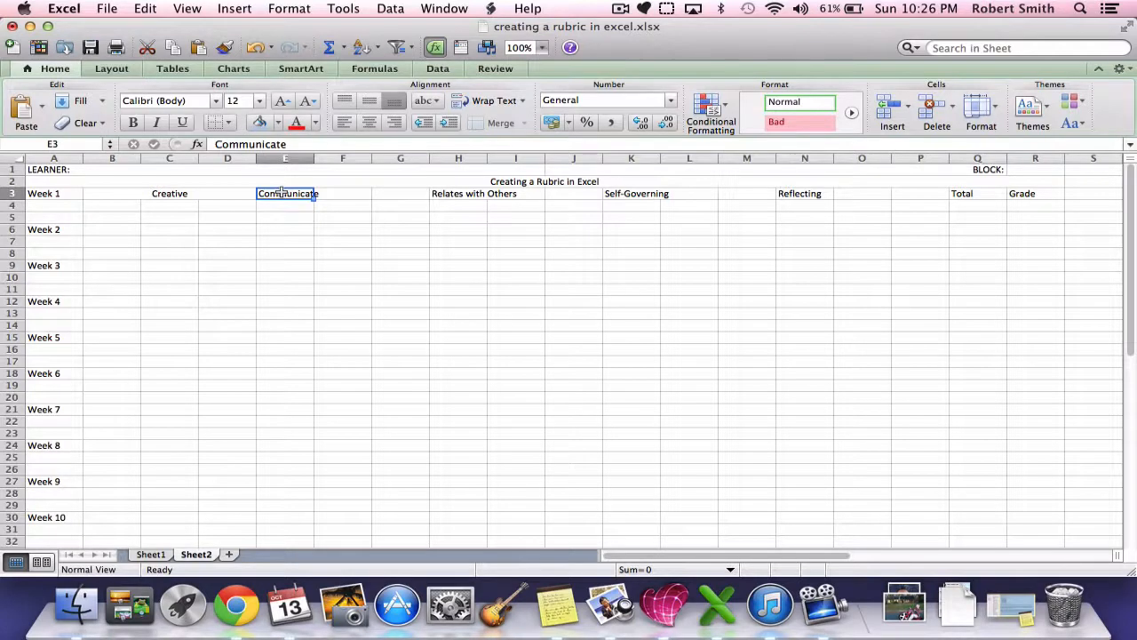
left_click_drag(282, 192, 566, 194)
left_click(491, 125)
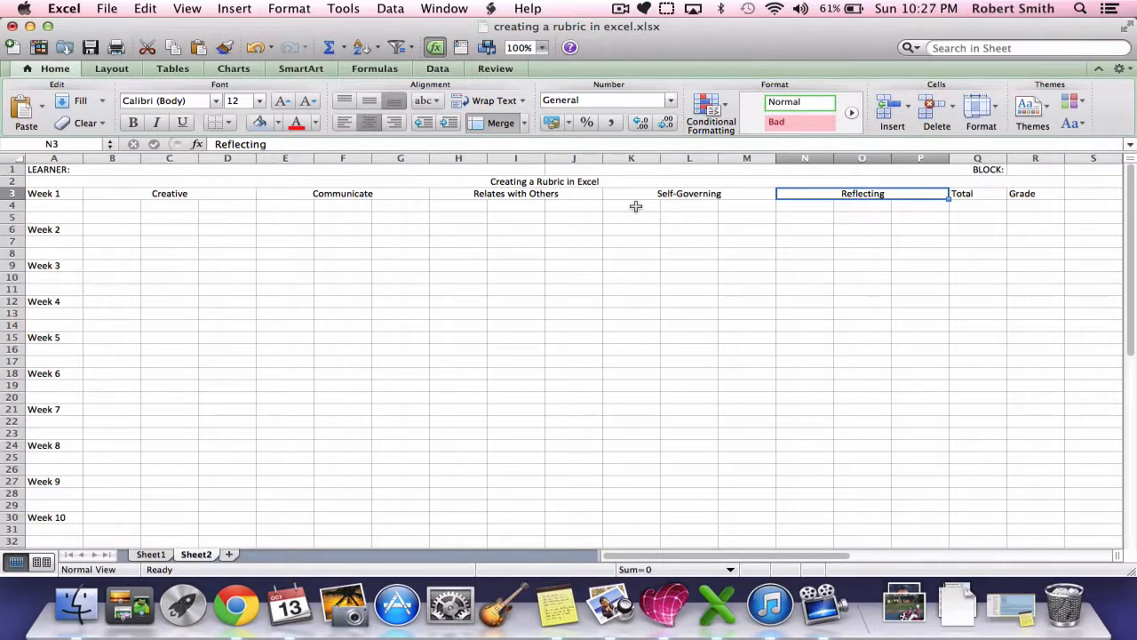
Step: Merge cells A4 and A5 beneath the Week 1 label
left_click(46, 206)
left_click_drag(46, 206, 44, 219)
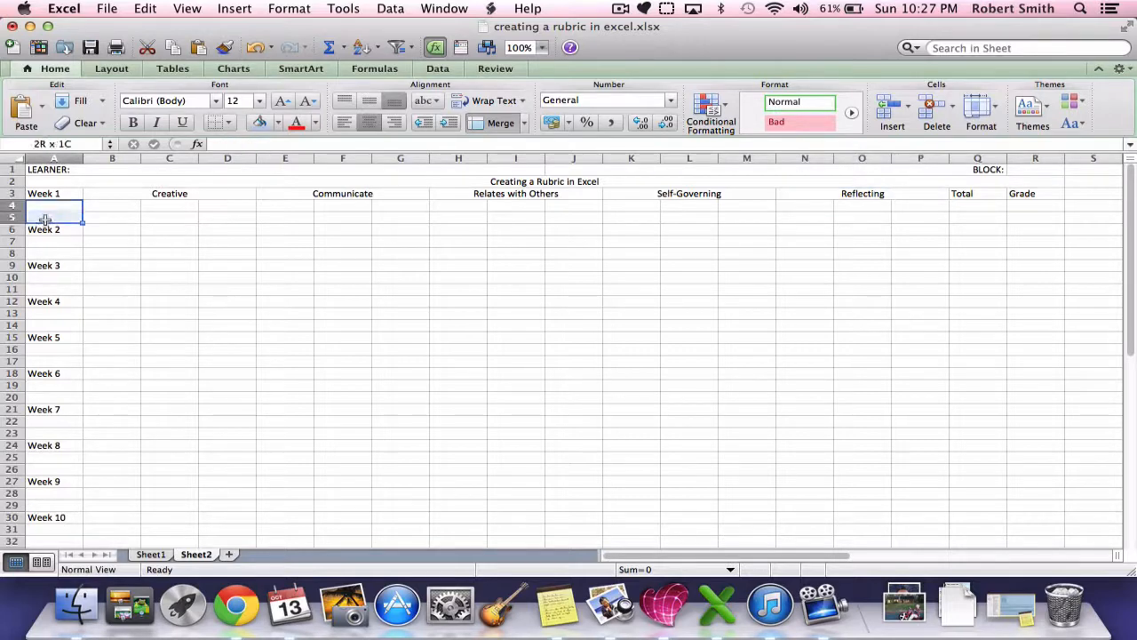
left_click(498, 122)
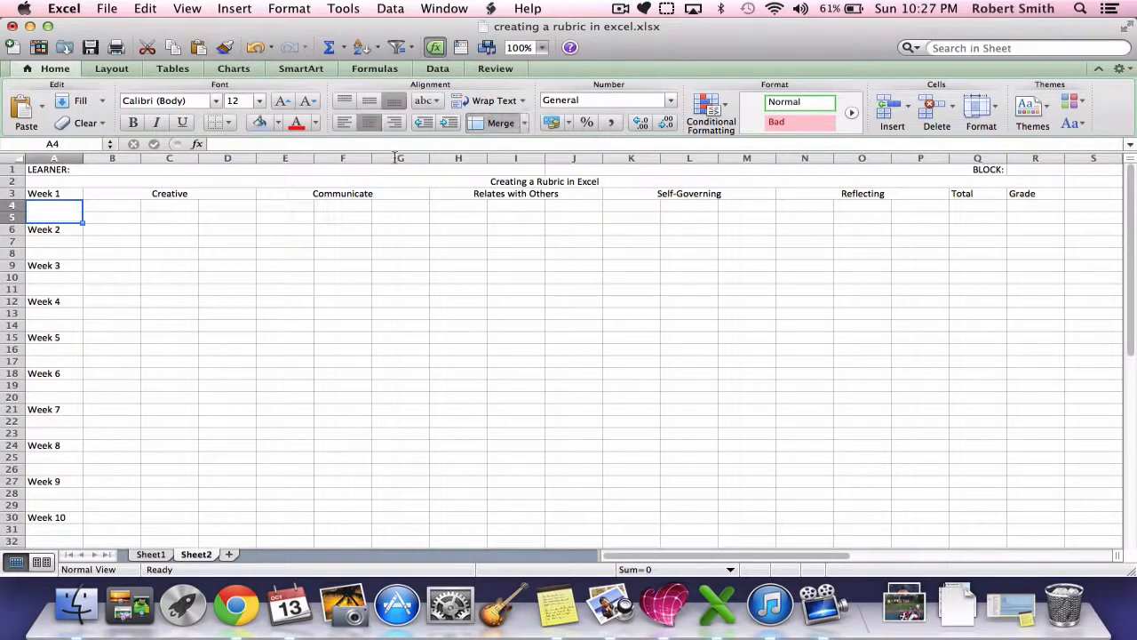
Step: Copy the merged cell A4 into the two blank rows beneath each label from Week 2 to Week 10 in column A
left_click_drag(69, 243, 68, 248)
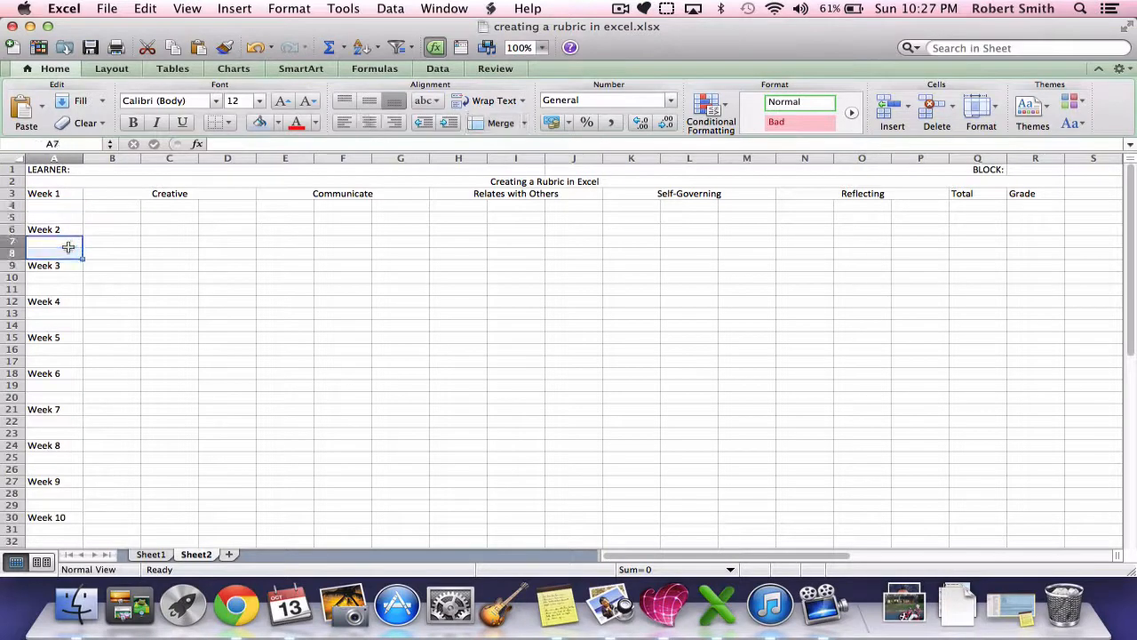
left_click(71, 214)
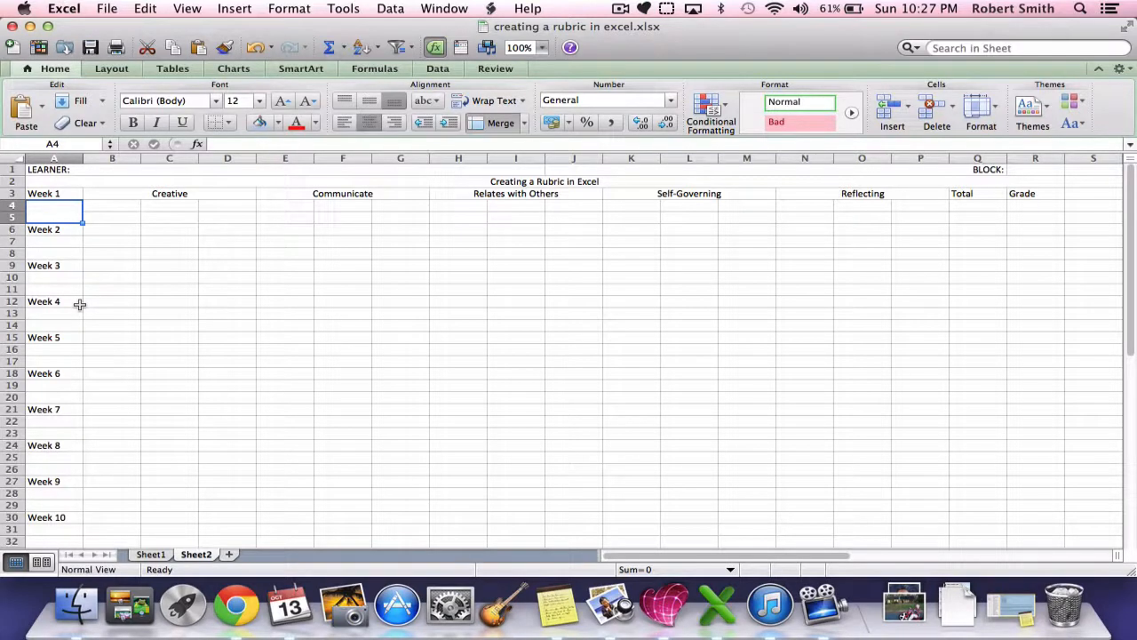
key("super+c")
left_click(67, 241)
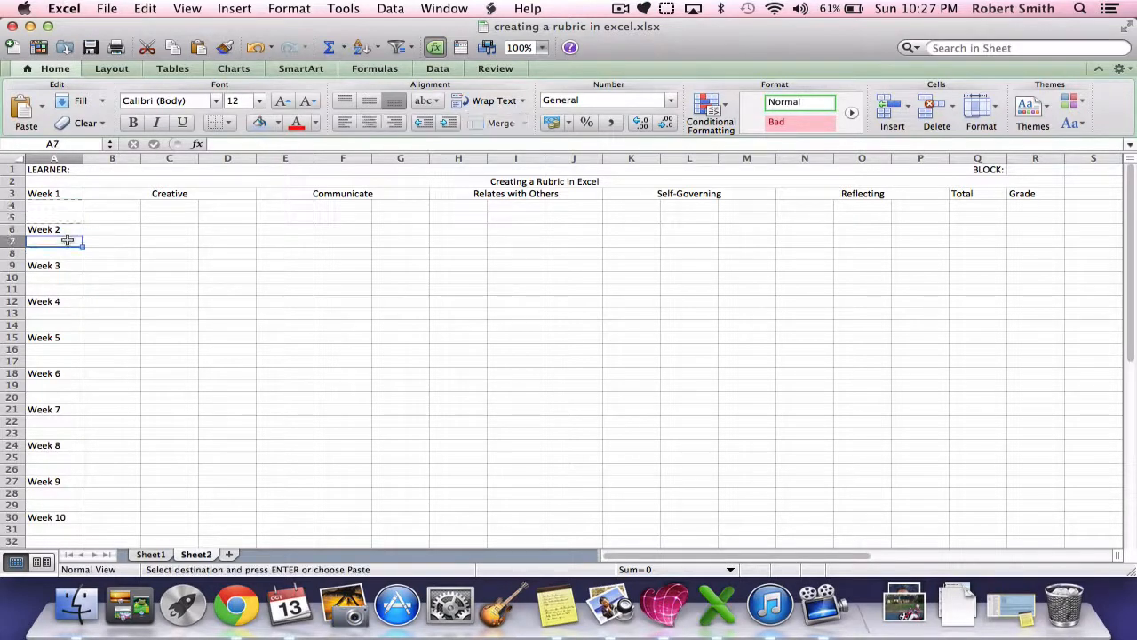
key("super+v")
left_click(58, 276)
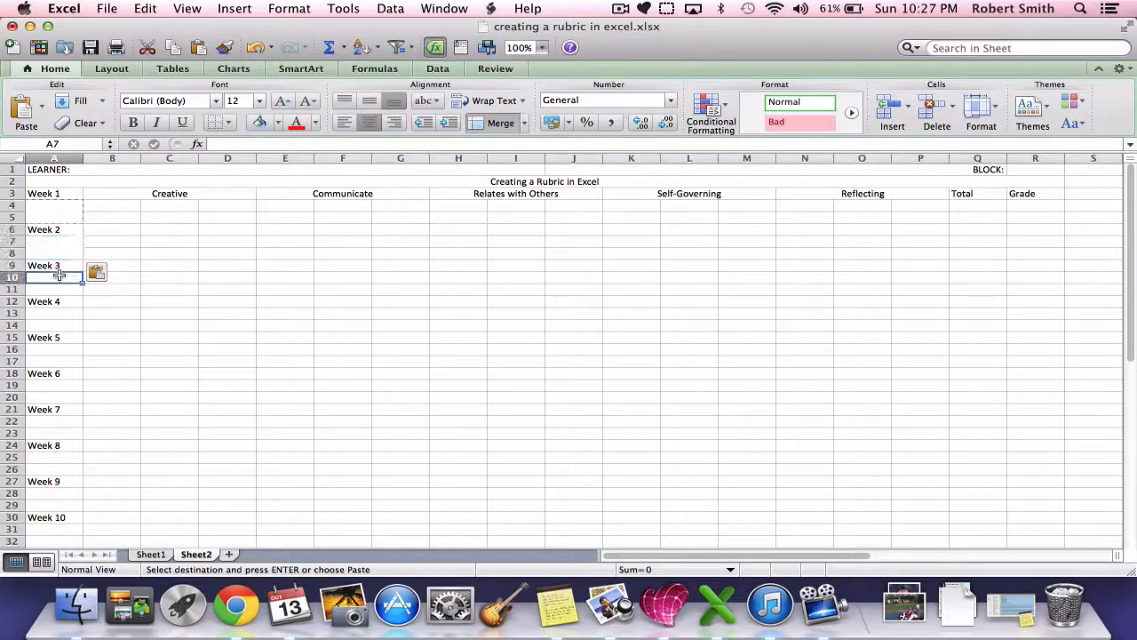
key("super+v")
key("Down")
key("Down")
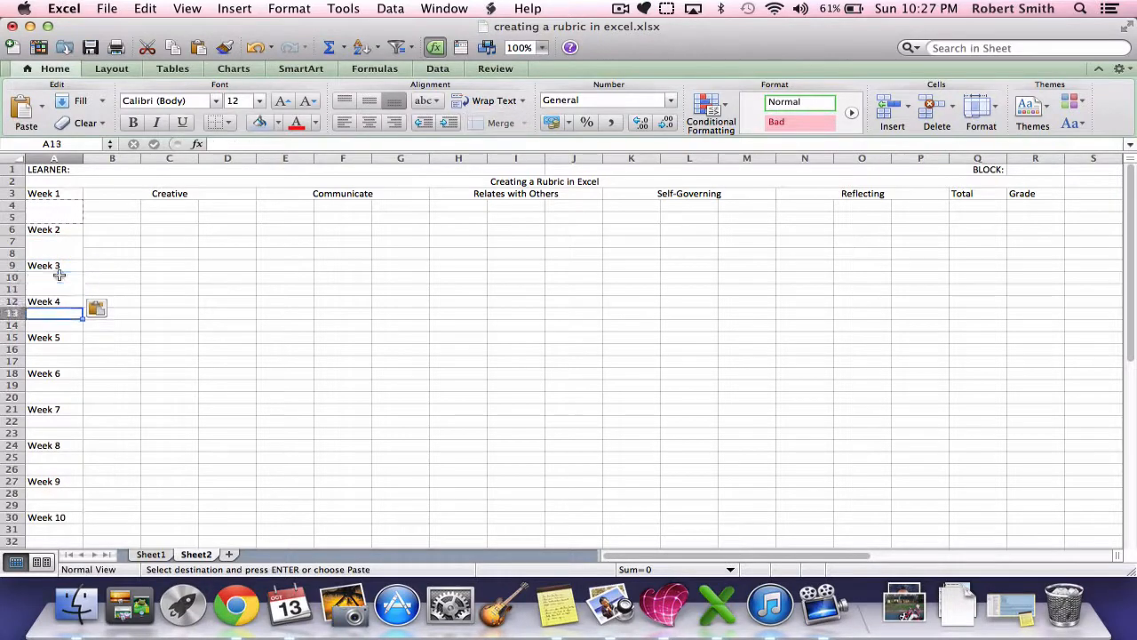
key("super+v")
key("Down")
key("Down")
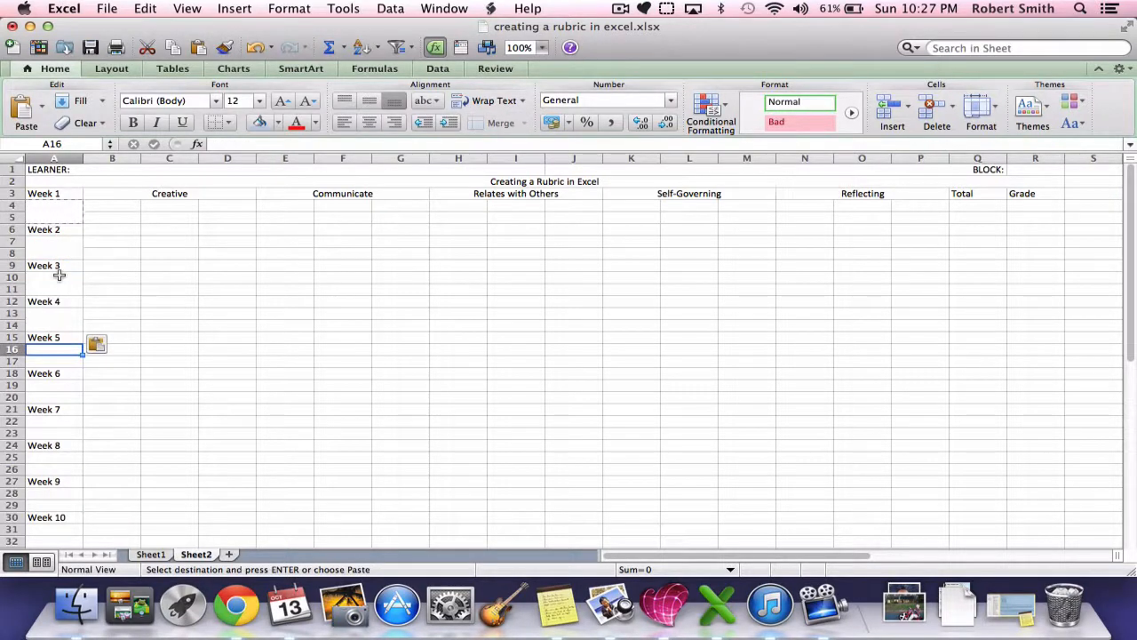
key("super+v")
key("Down")
key("Down")
key("super+v")
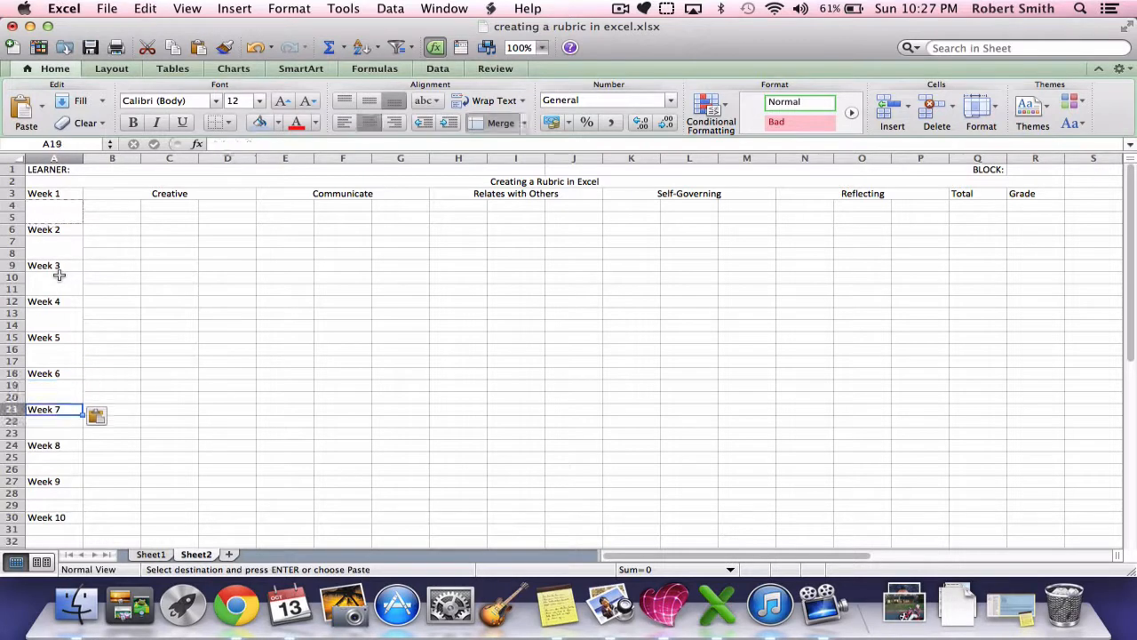
key("Down")
key("Down")
key("super+v")
key("Down")
key("Down")
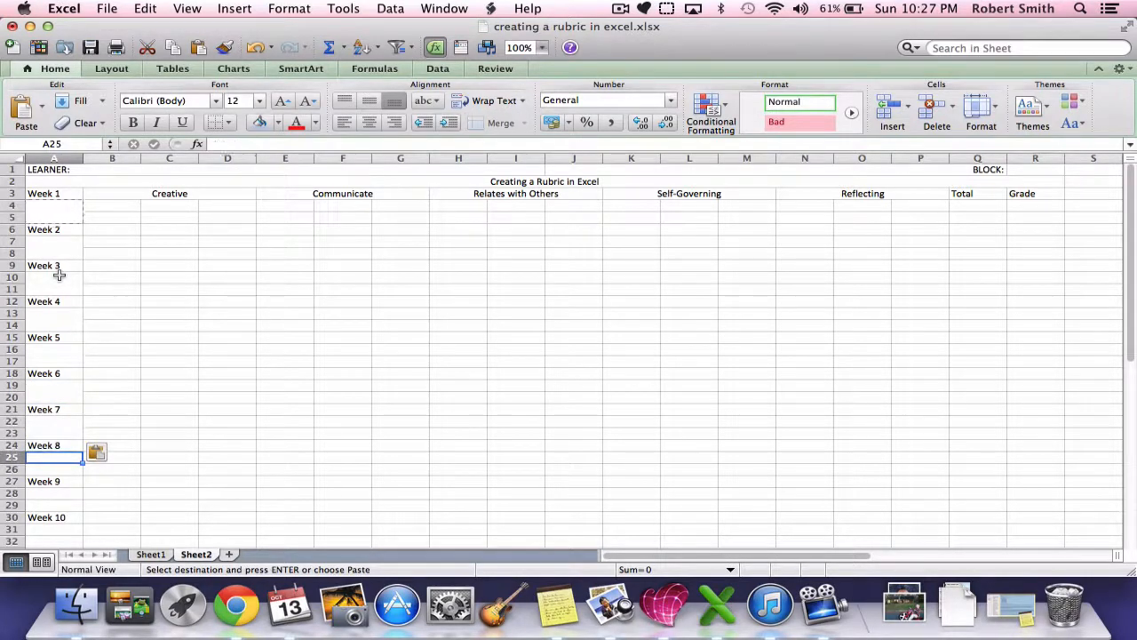
key("super+v")
key("Down")
key("Down")
key("super+v")
key("Down")
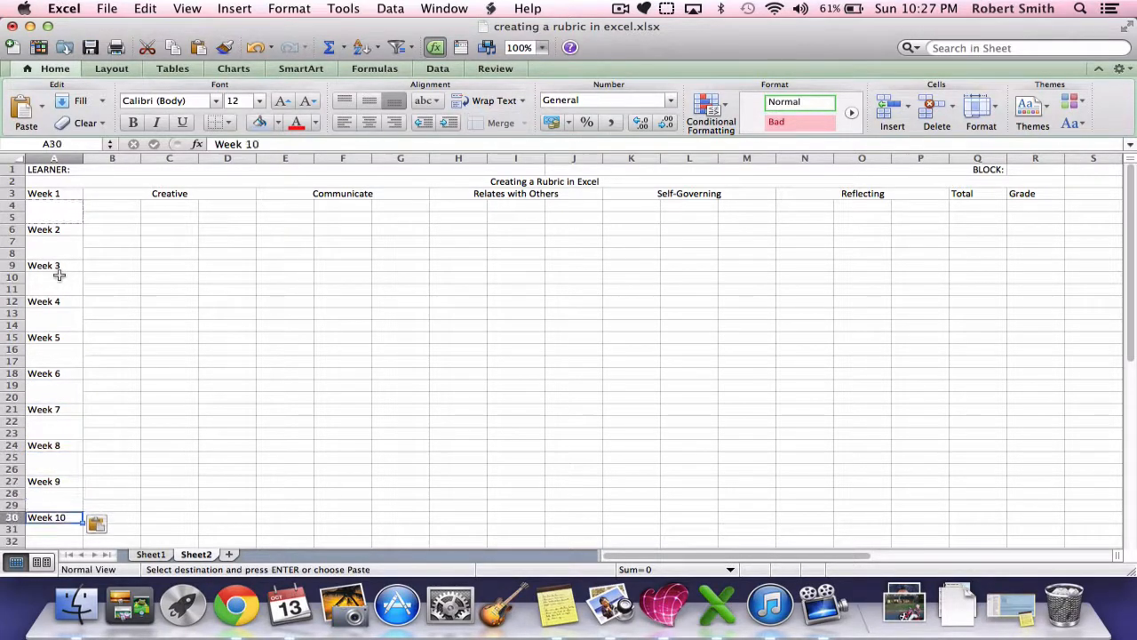
key("Down")
key("super+v")
Step: Paste the merged two-row cell across rows 4 and 5 from column B to column R
left_click(127, 207)
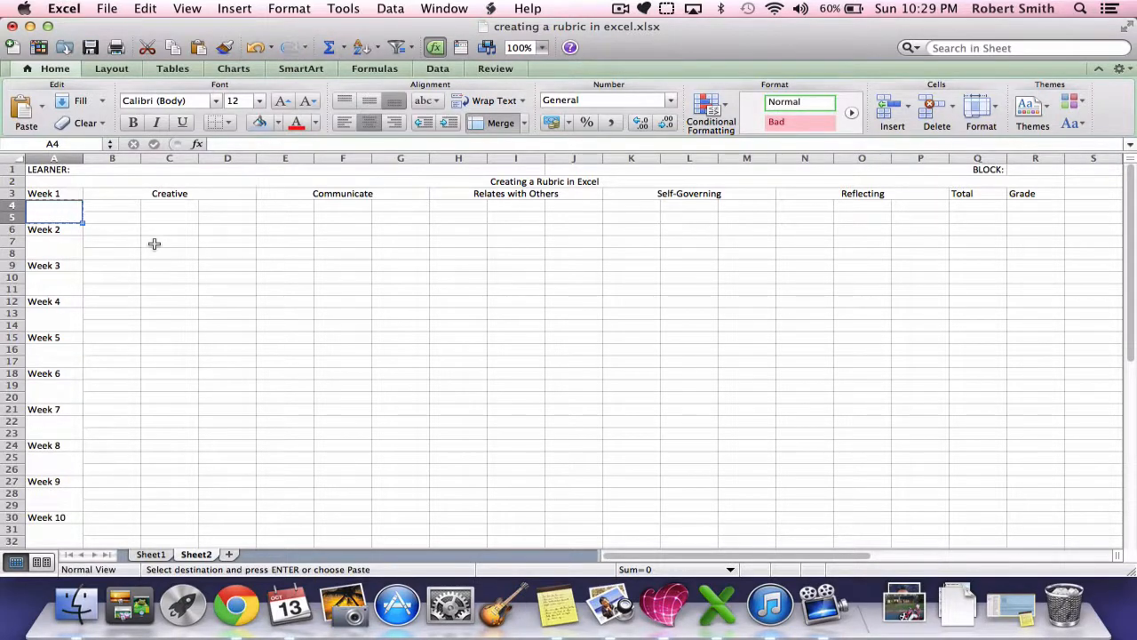
key("Right")
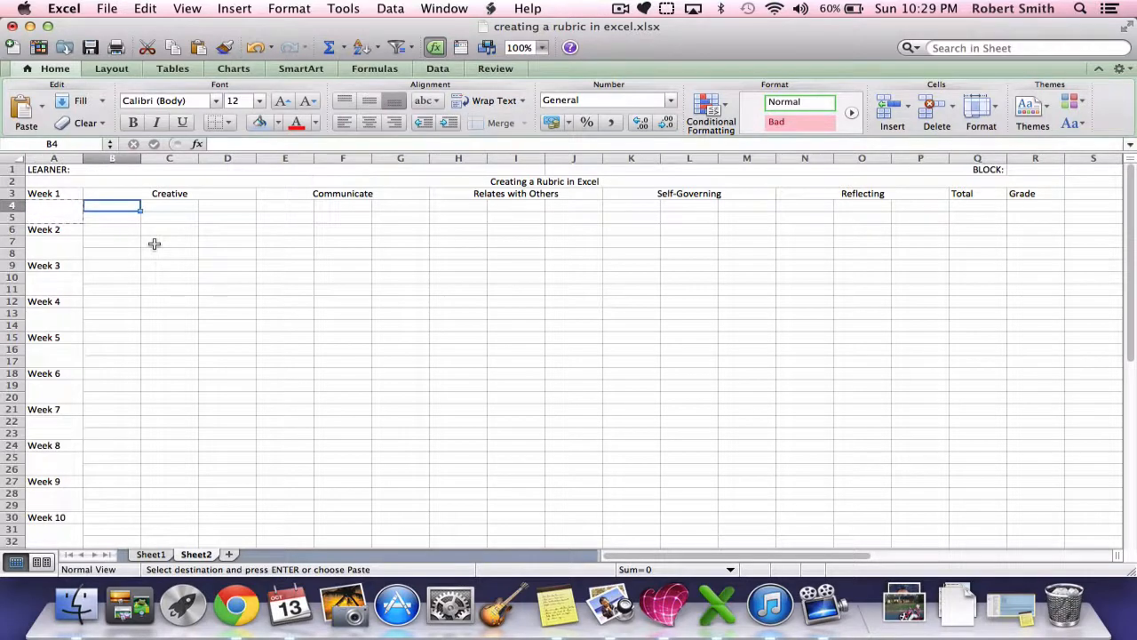
key("Right")
key("Right")
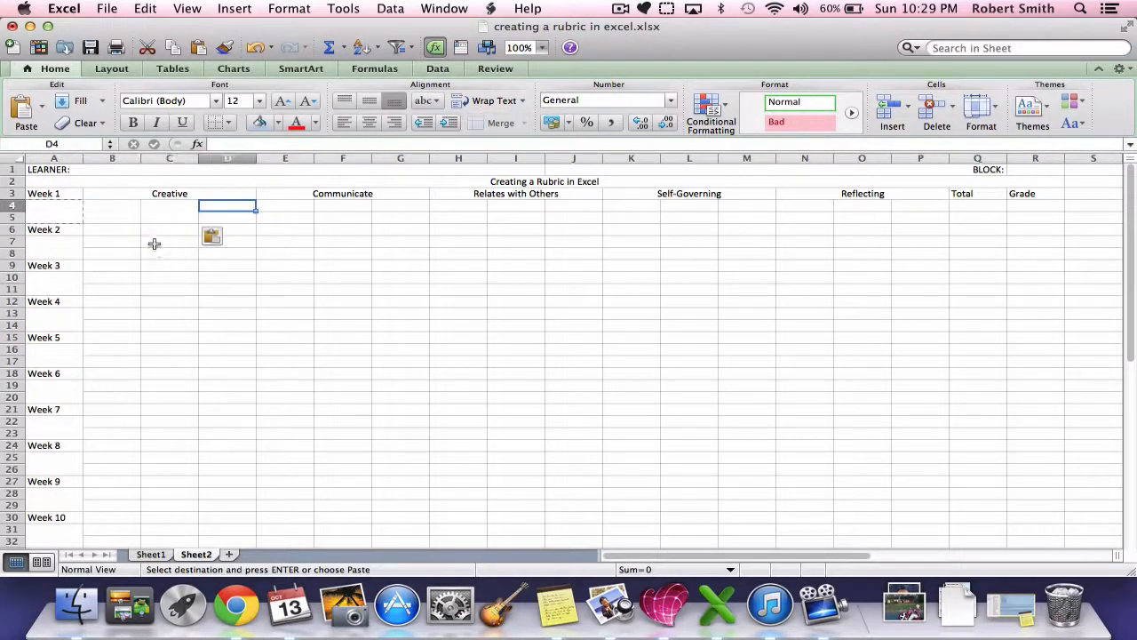
key("Right")
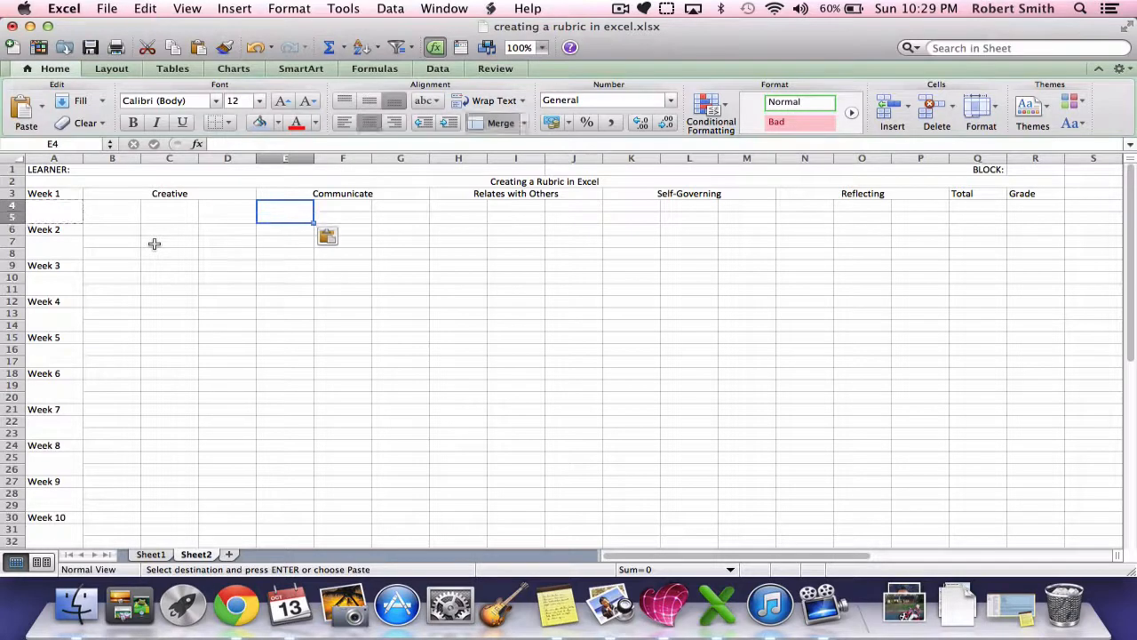
key("Right")
key("Right")
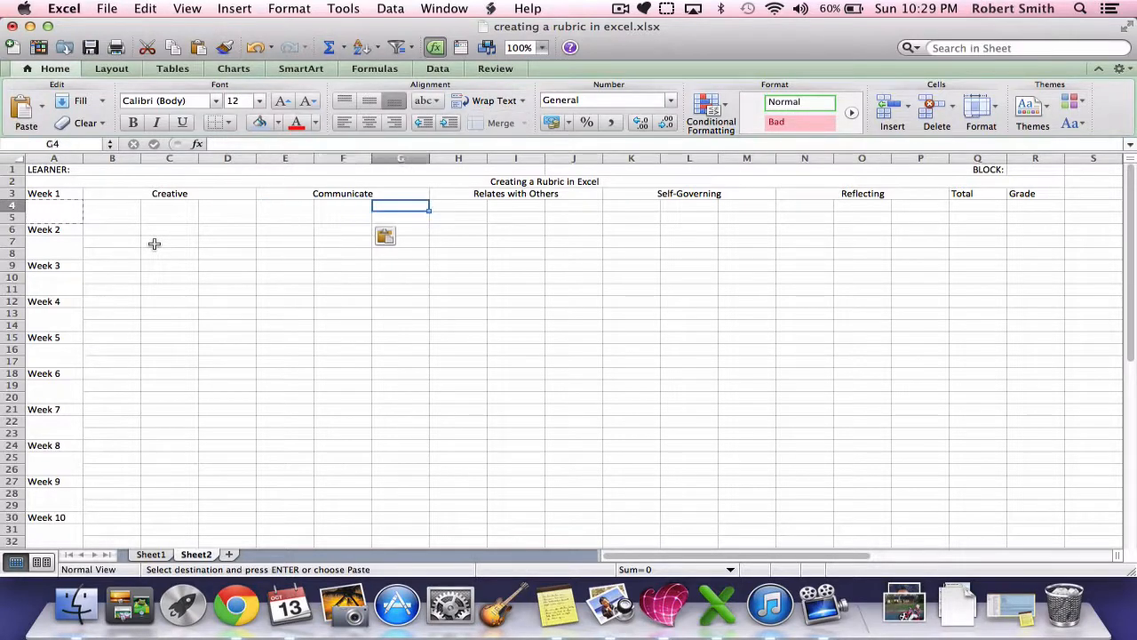
key("Right")
key("Right")
key("Right")
key("Right")
key("Right")
key("Right")
key("Right")
key("Right")
key("Right")
key("Right")
key("Right")
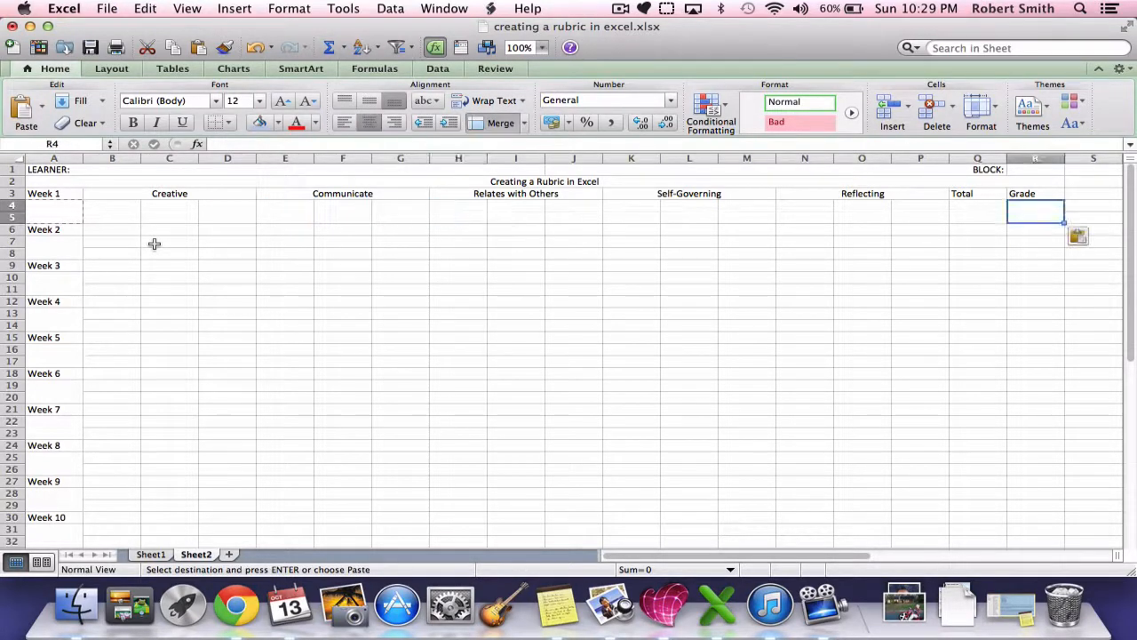
Step: Copy the Week 1 block B3 to R5 into the Week 2 rows, starting at B6
left_click(103, 252)
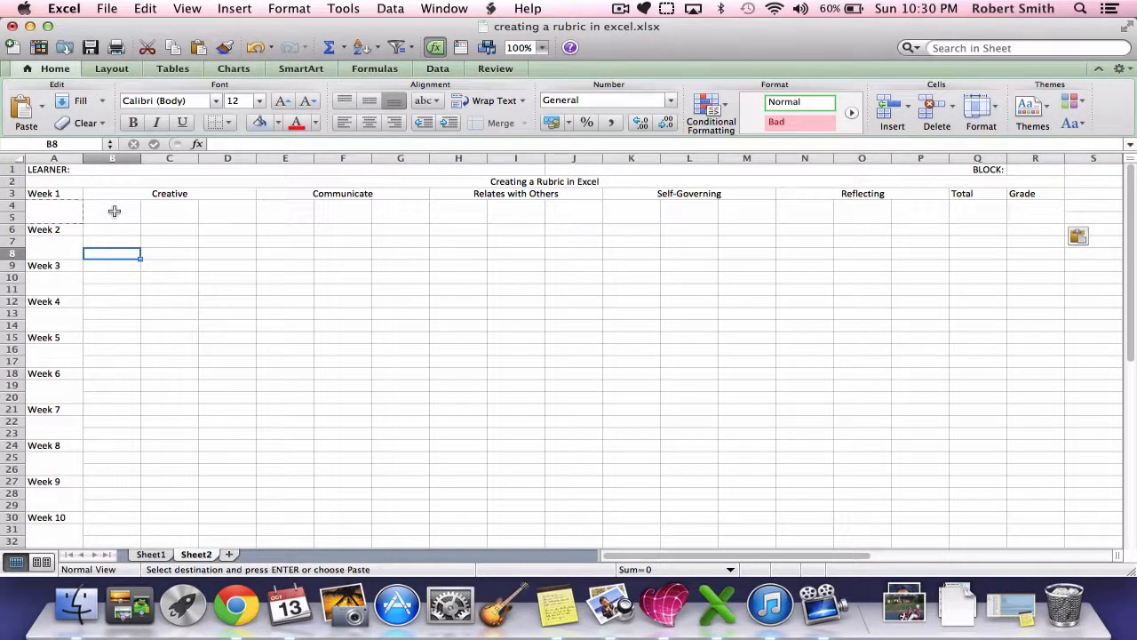
left_click_drag(113, 191, 1011, 218)
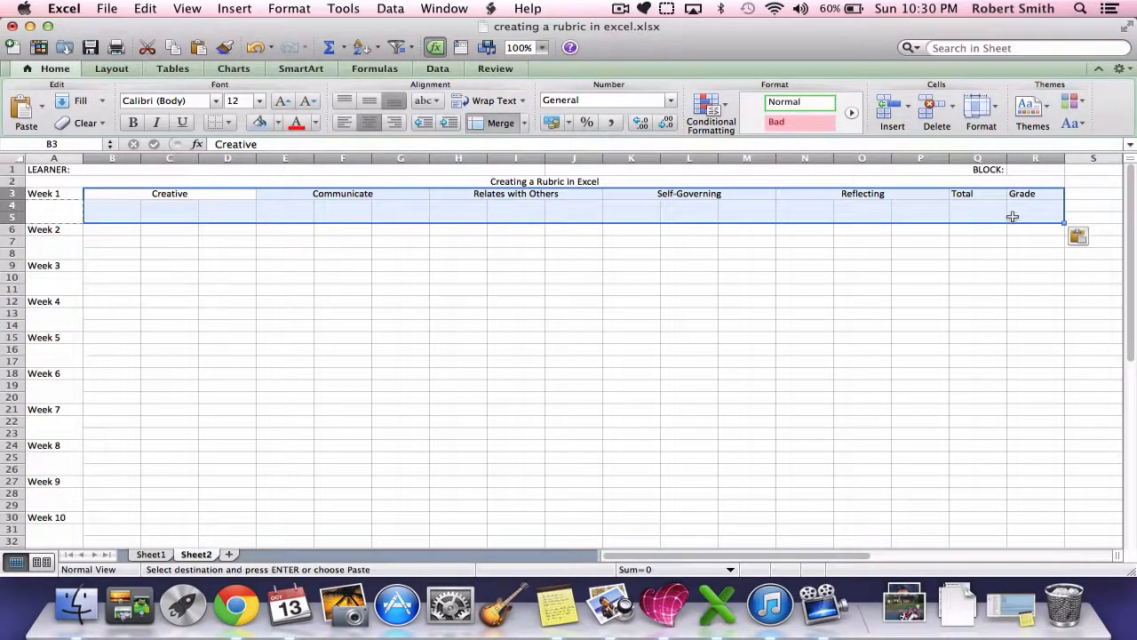
key("super+c")
key("Down")
key("Down")
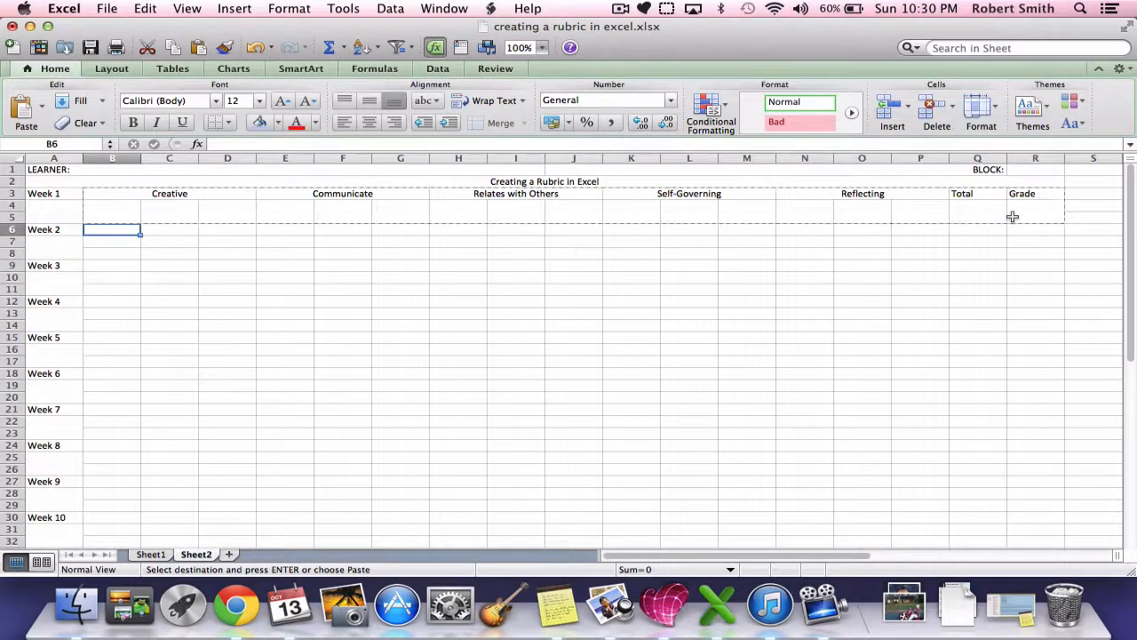
key("super+v")
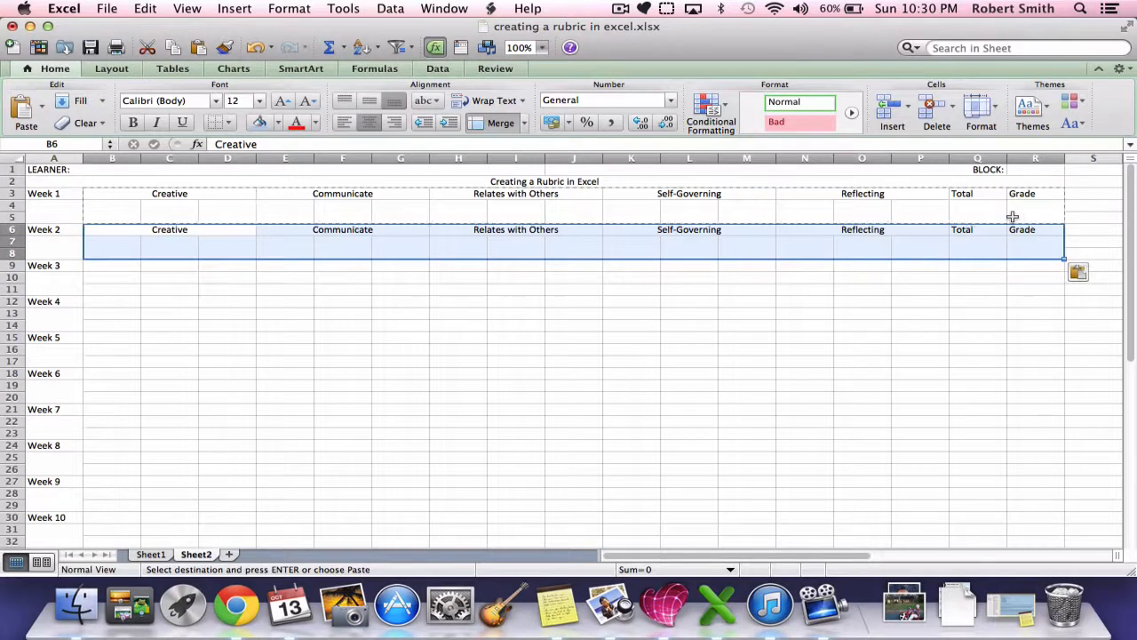
Step: Paste the copied category block beside each remaining label from Week 3 to Week 10, starting at B9
key("Down")
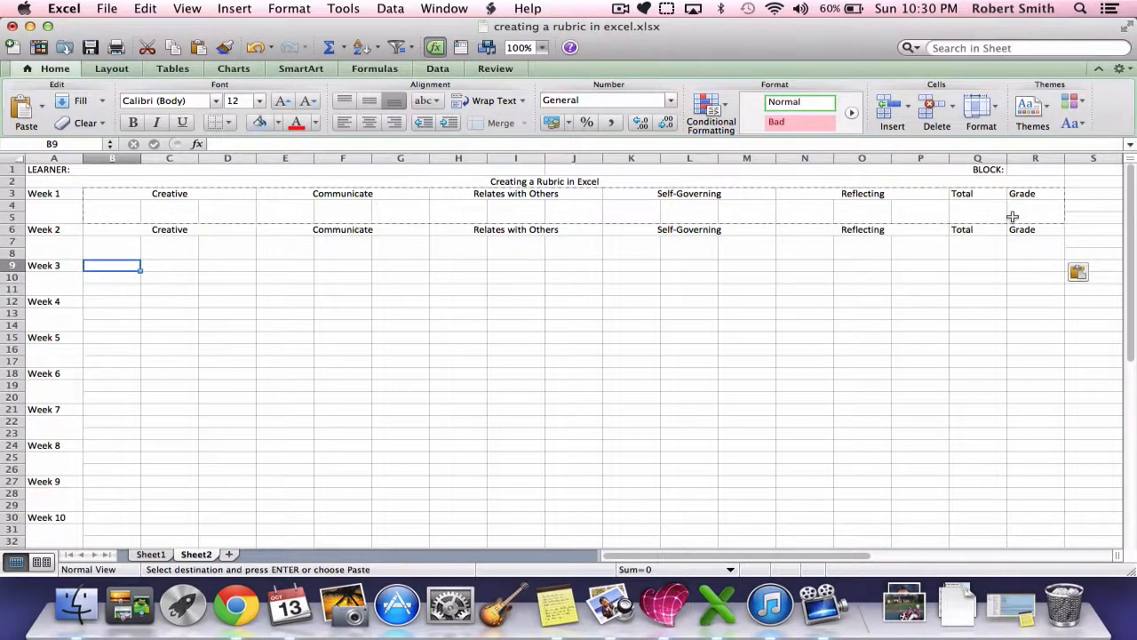
key("super+v")
key("Down")
key("Down")
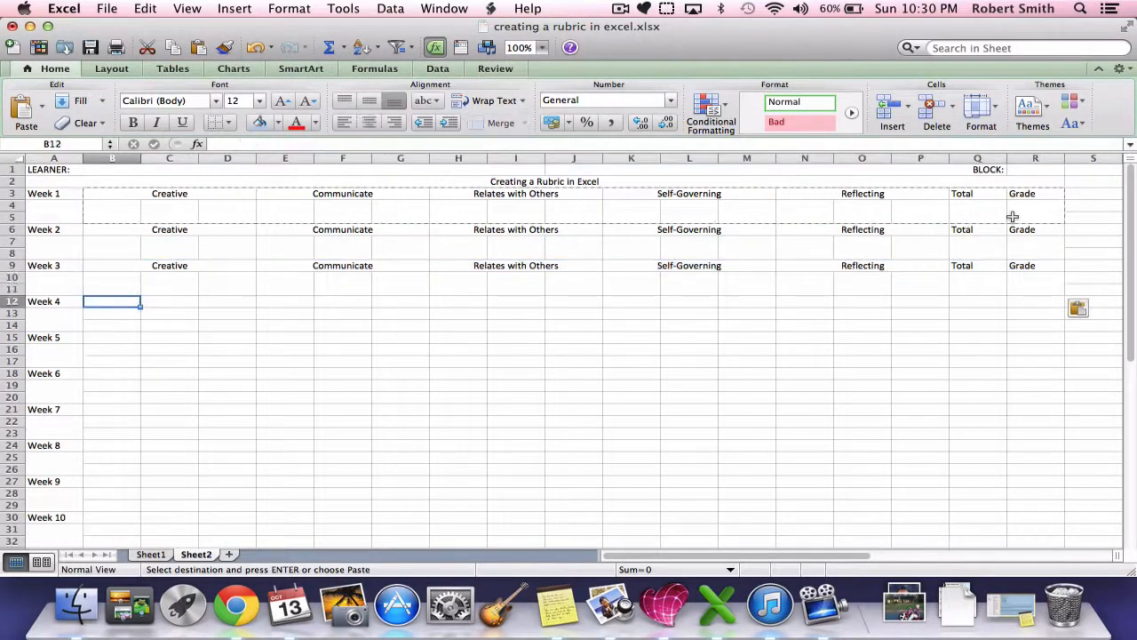
key("super+v")
key("Down")
key("super+v")
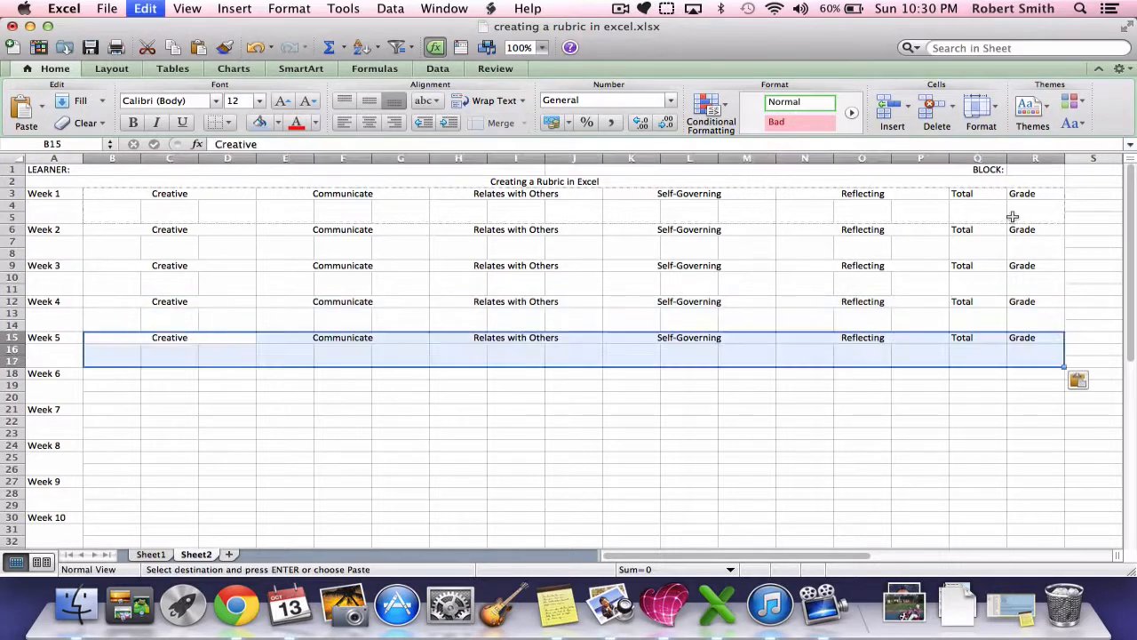
key("Down")
key("Down")
key("Down")
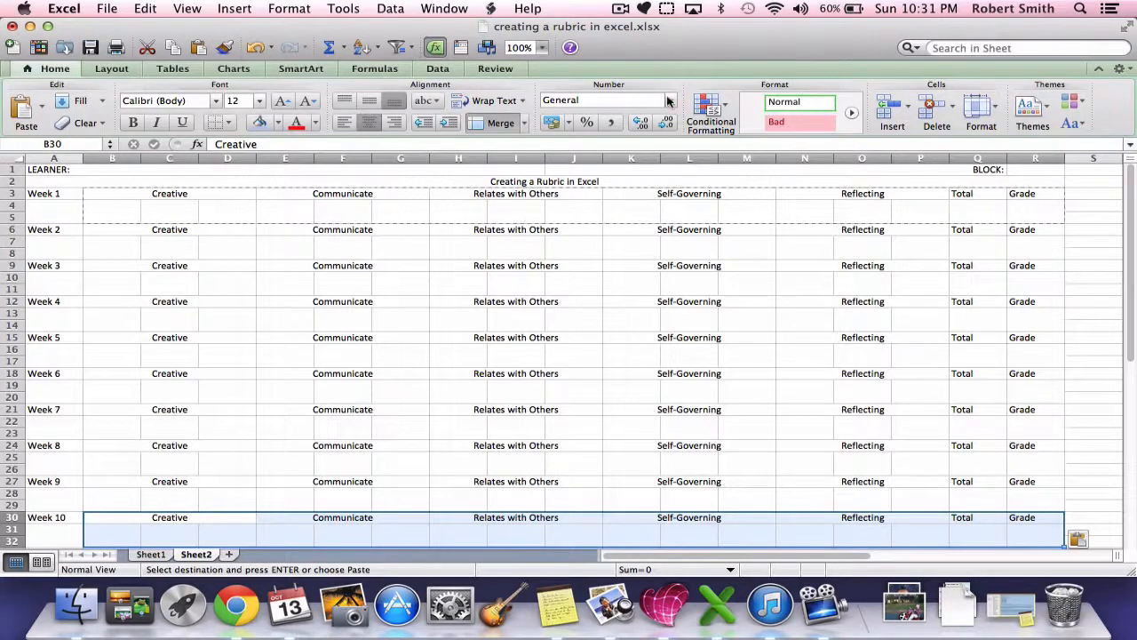
Step: Replace the Week 2 Creative heading in B6 with the formula =B3 so it follows the Week 1 heading
left_click(180, 196)
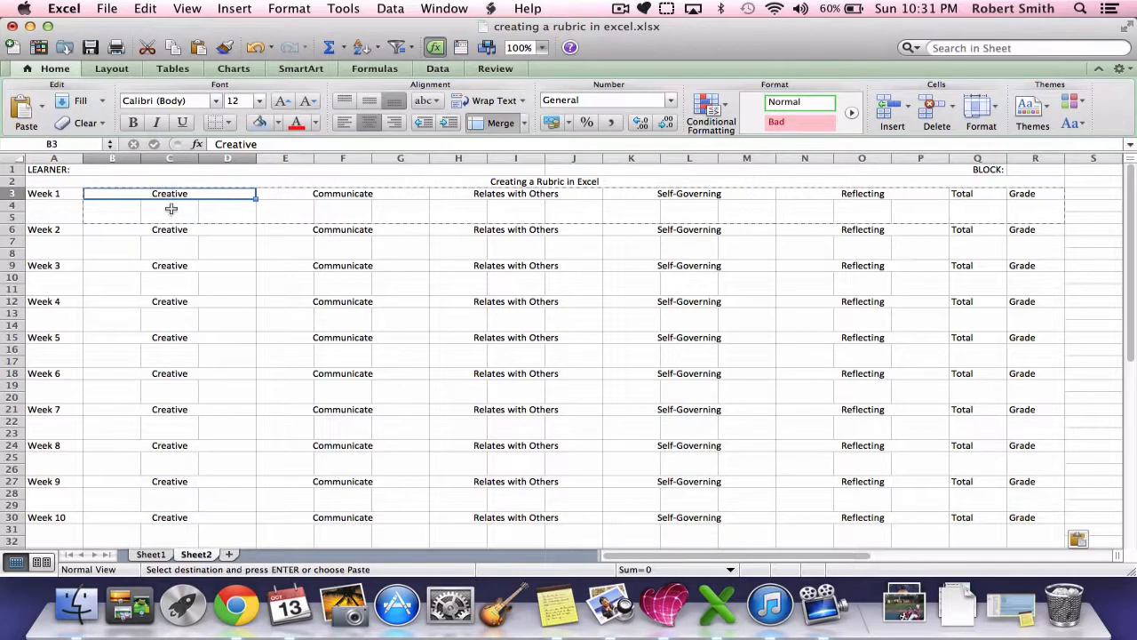
left_click(170, 227)
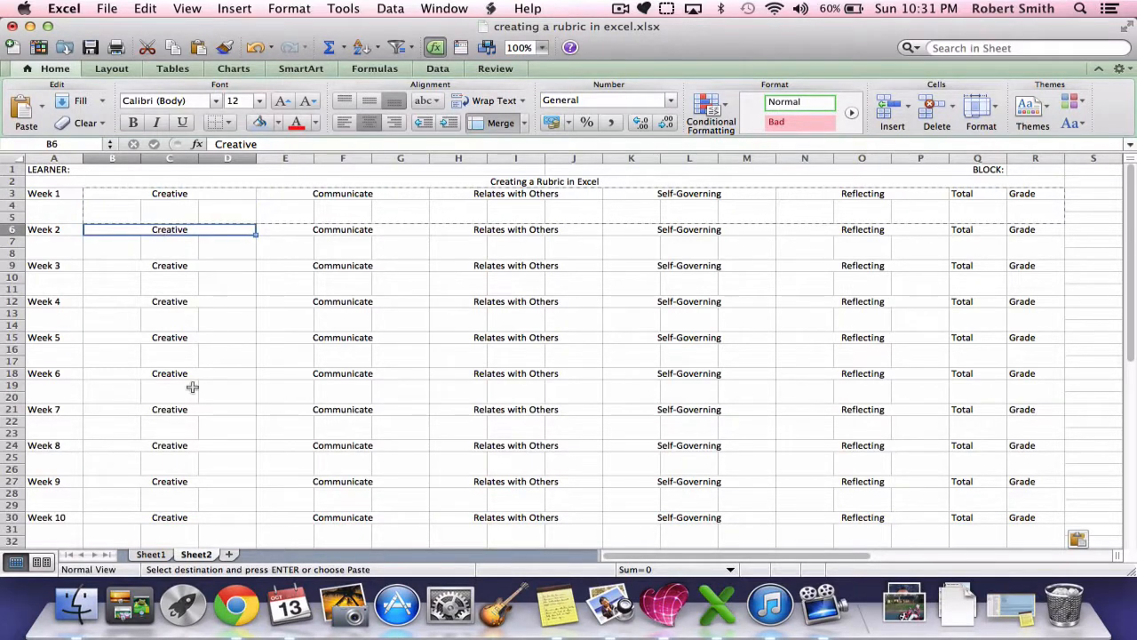
type("=")
key("Up")
key("Up")
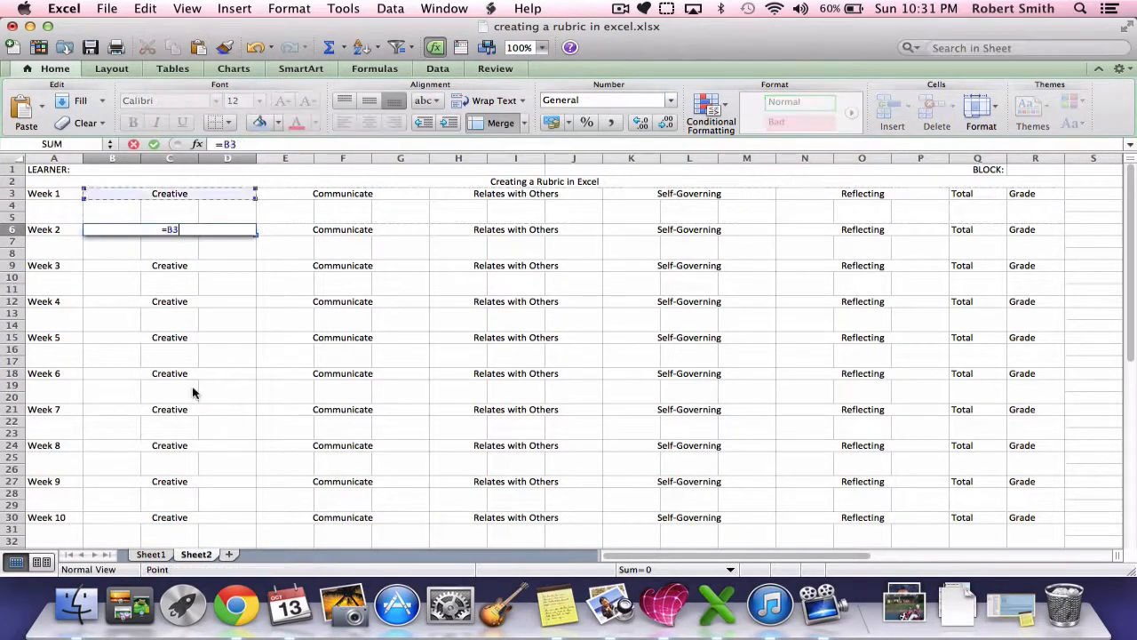
key("Down")
key("Return")
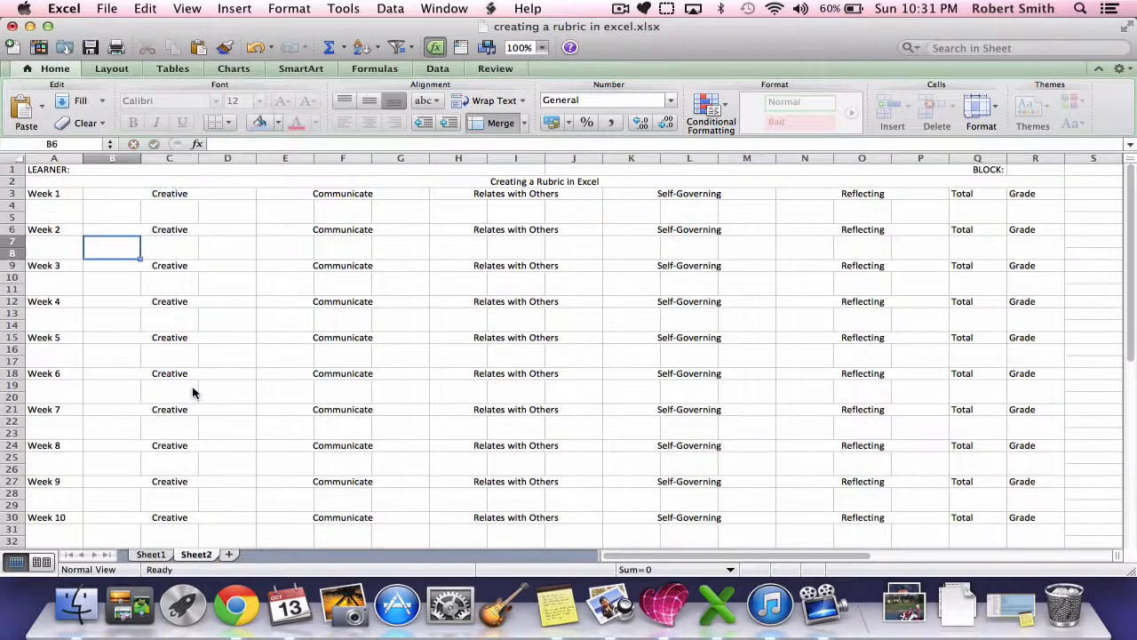
Step: Replace the Week 3 Creative heading in B9 with the formula =B6, linking it to the Week 2 heading
key("Down")
key("Down")
type("=")
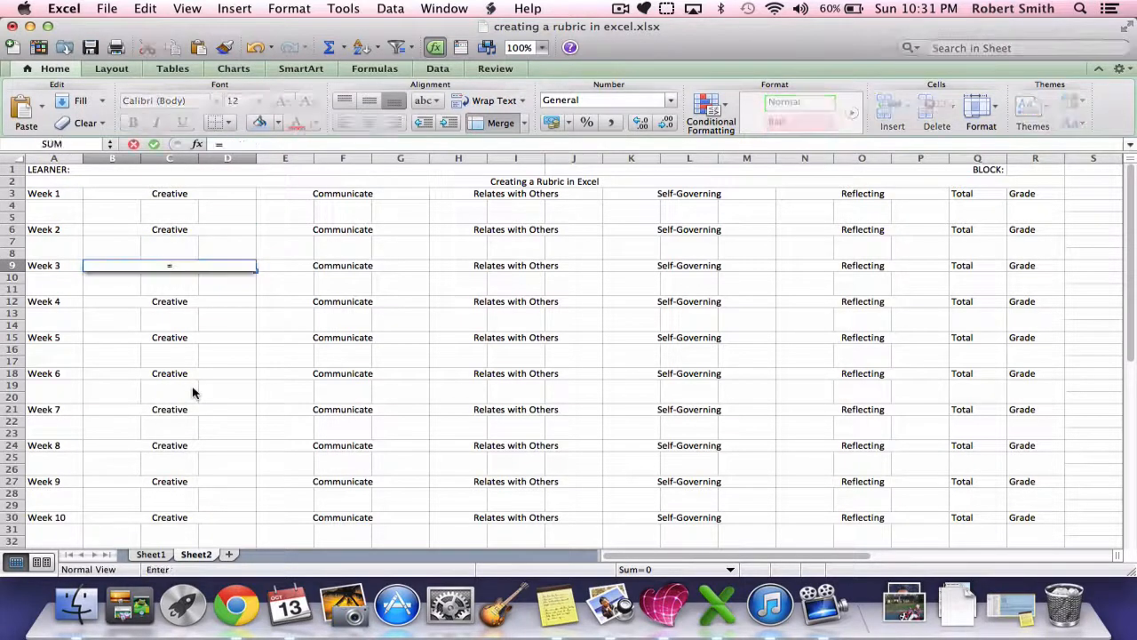
key("Up")
key("Up")
key("Up")
key("Down")
key("Return")
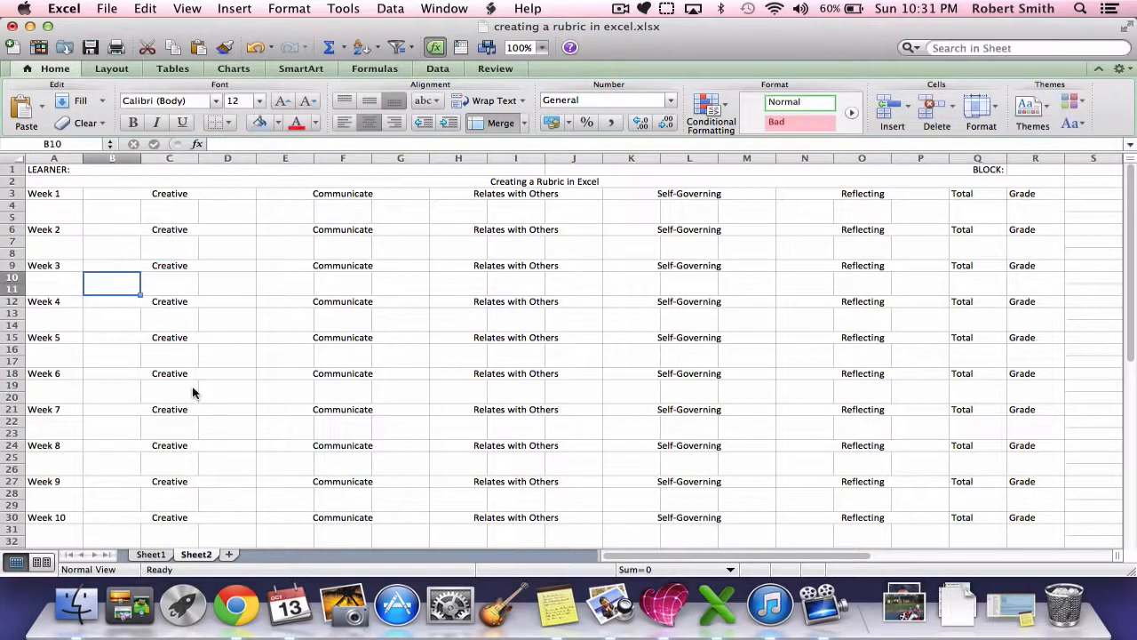
Step: Replace the Week 4 Creative heading in B12 with the formula =B9
key("Down")
key("Down")
type("=")
key("Up")
key("Up")
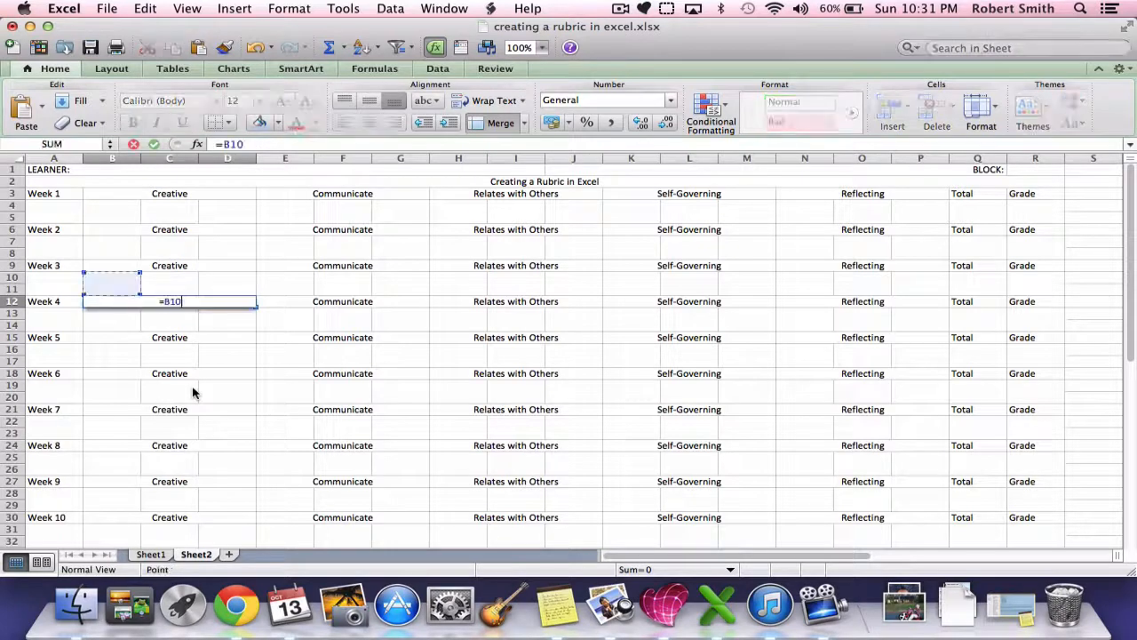
key("Up")
key("Return")
Step: Link the Creative headings of Week 5 to Week 10 to the preceding week's heading, from =B12 in B15 to =B27 in B30
key("Down")
key("Down")
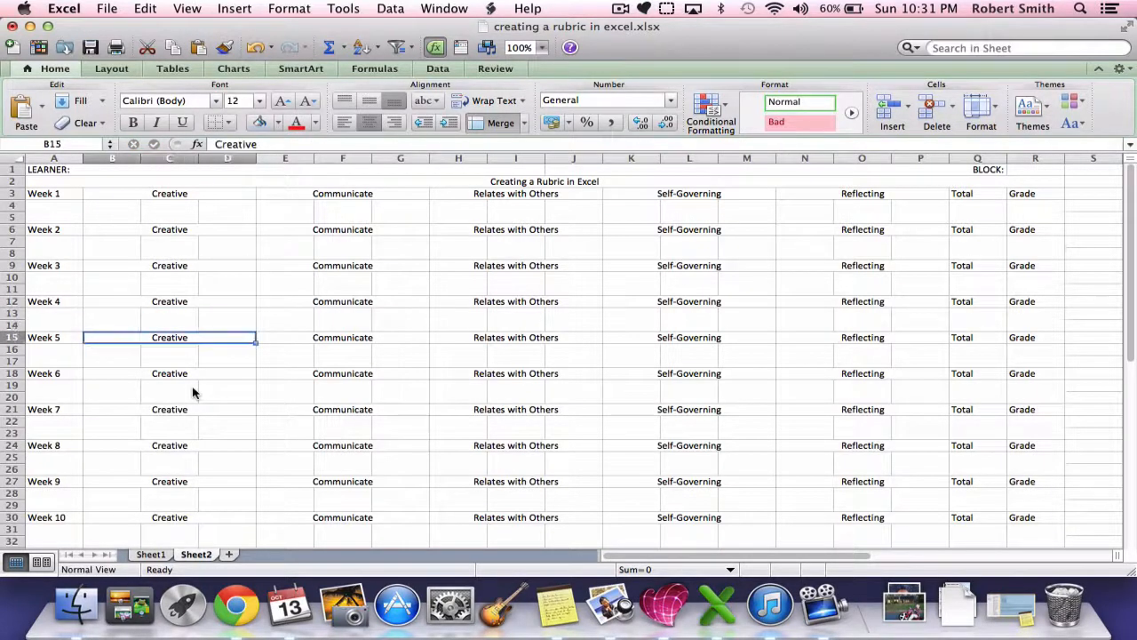
type("=")
key("Up")
key("Up")
key("Up")
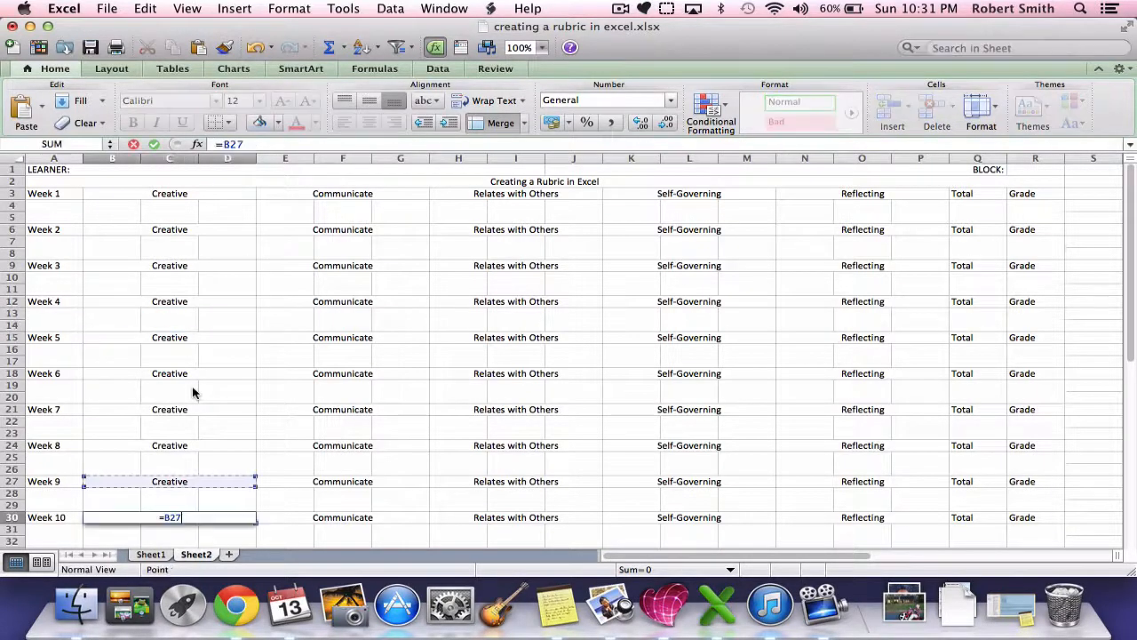
key("Return")
Step: Test the Creative links by entering "a" as the Week 1 heading in B3, and undo the entry
key("Up")
key("Up")
key("Up")
key("Up")
key("Up")
key("Up")
key("Up")
key("Up")
key("Up")
key("Up")
key("Up")
key("Up")
key("Up")
key("Up")
key("Up")
key("Up")
key("Up")
key("Up")
key("Up")
key("Up")
key("Up")
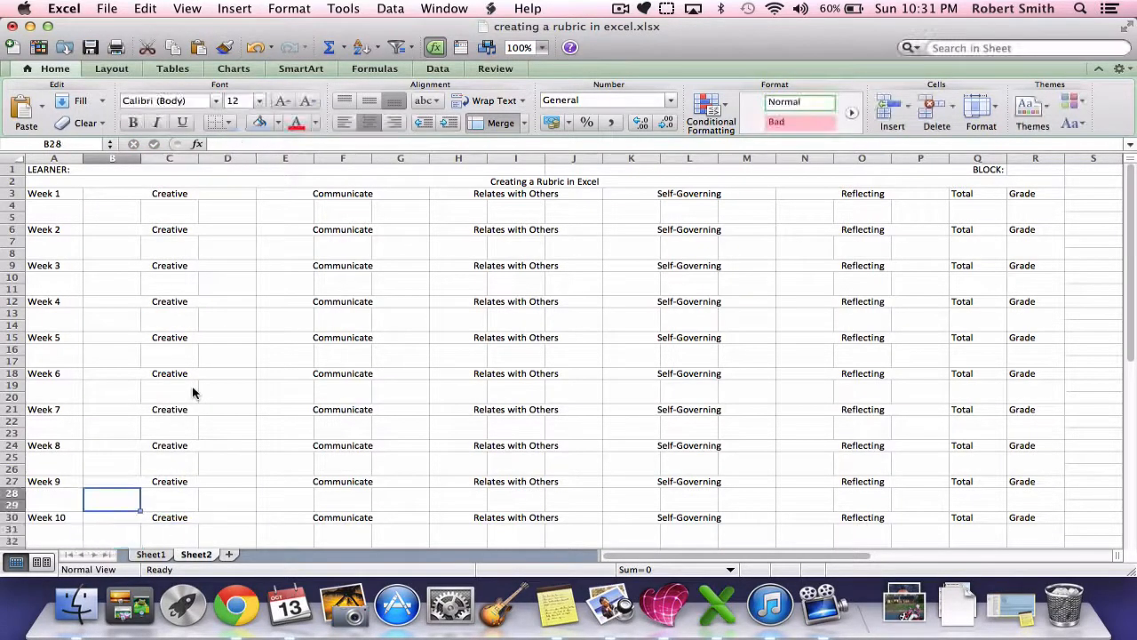
key("Up")
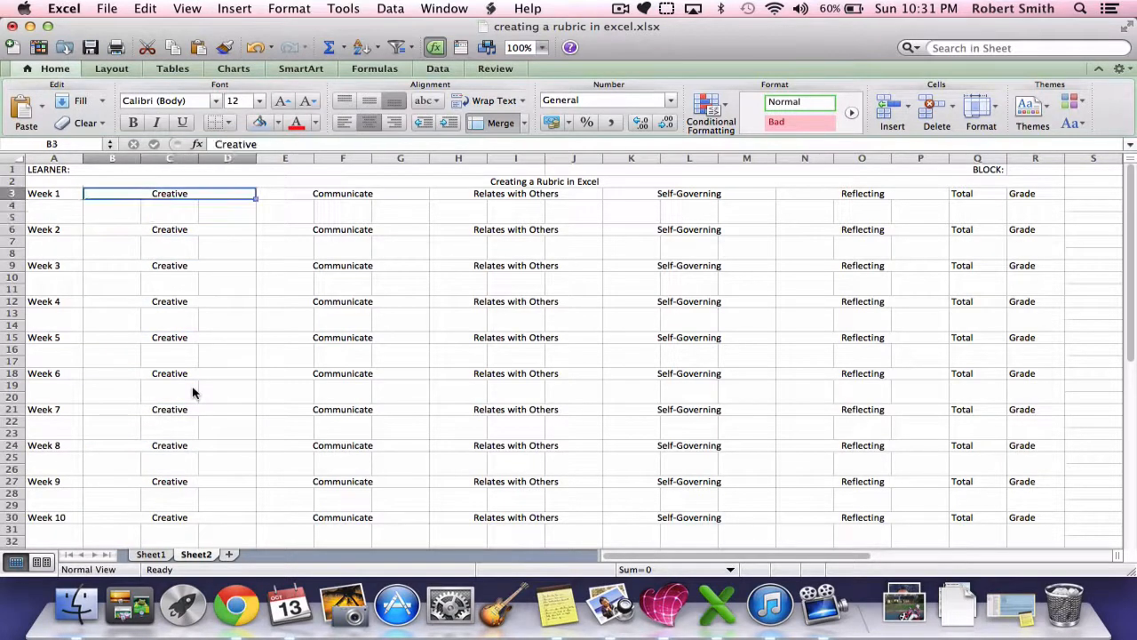
type("a")
key("Return")
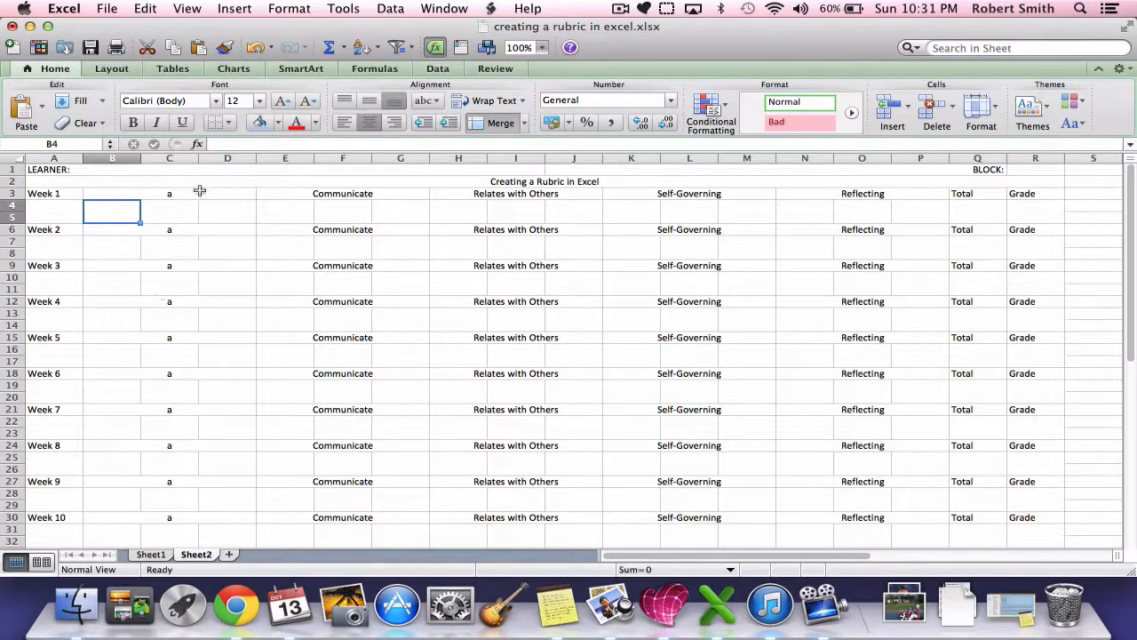
key("super+z")
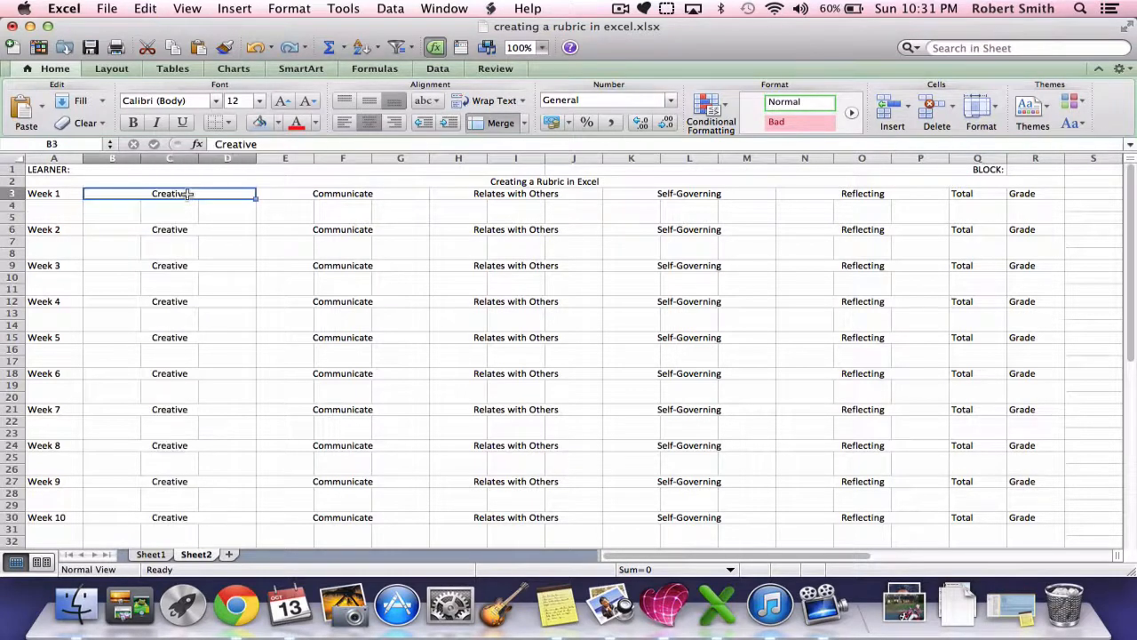
Step: Replace the Week 2 Communicate heading in E6 with the formula =E3
left_click(307, 232)
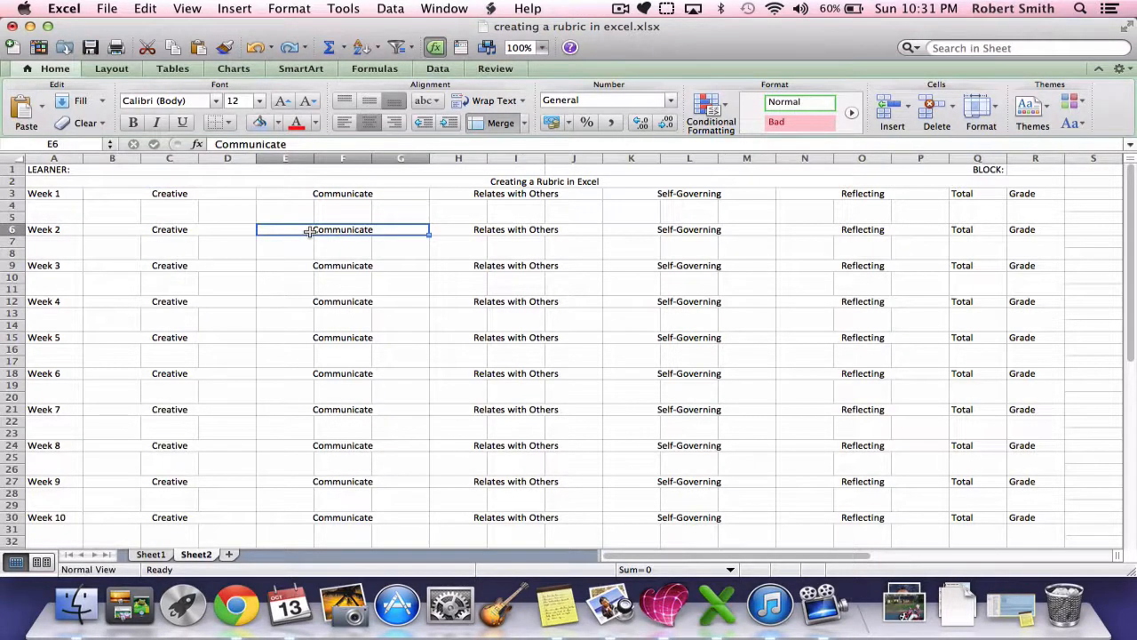
type("=")
key("Up")
key("Up")
key("Up")
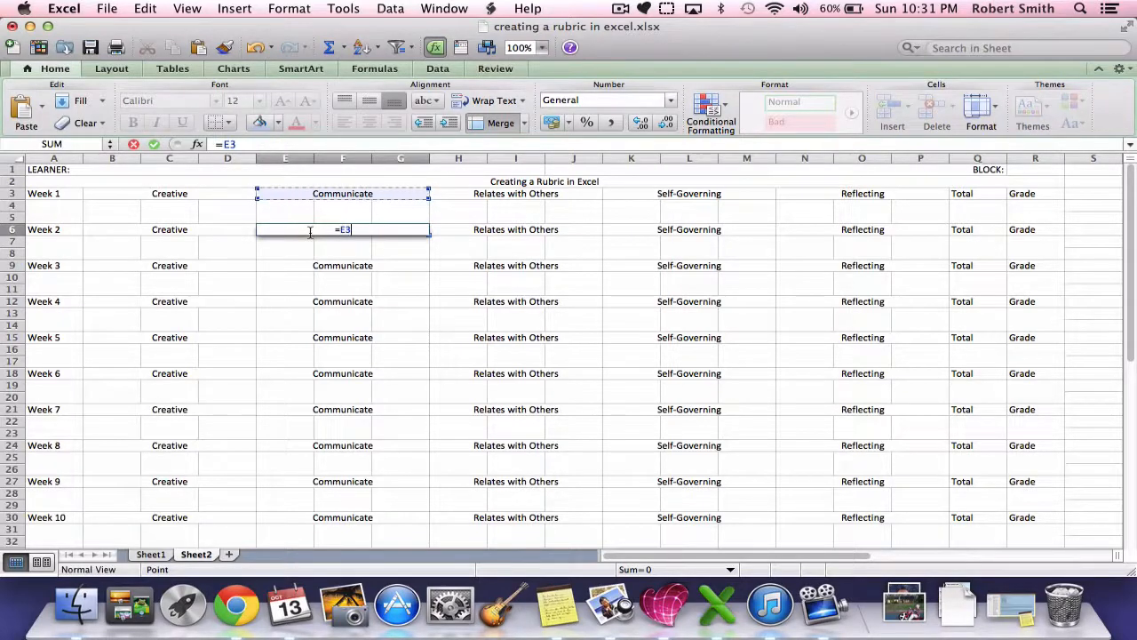
key("Return")
Step: Replace the Week 2 Relates with Others heading in H6 with the formula =H3
key("Right")
key("Right")
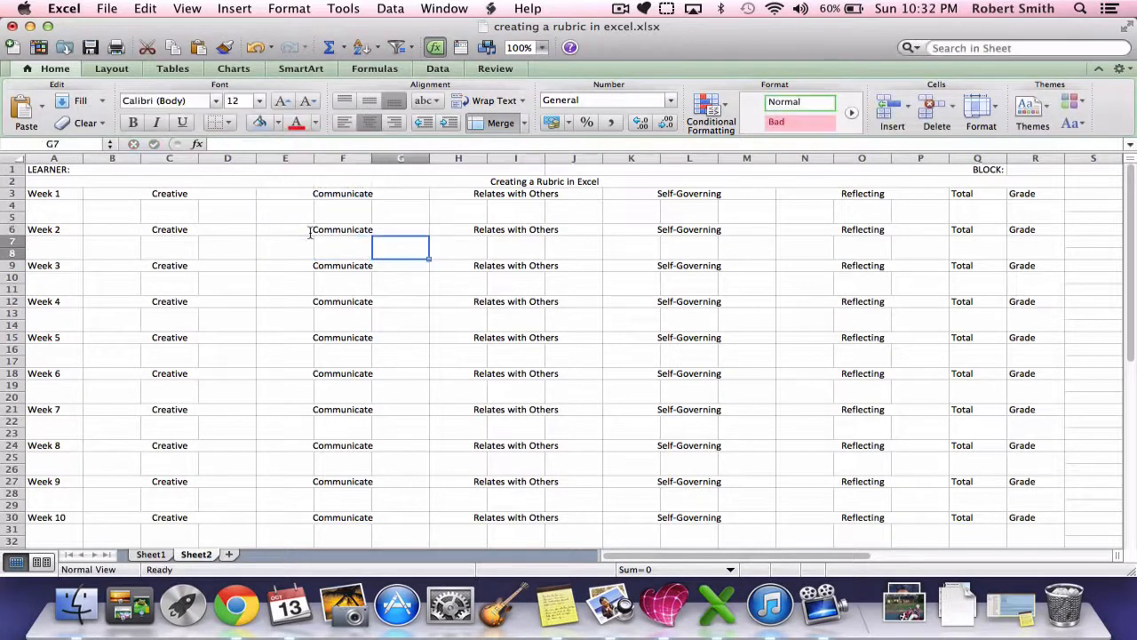
key("Up")
key("Right")
type("=")
key("Up")
key("Up")
key("Up")
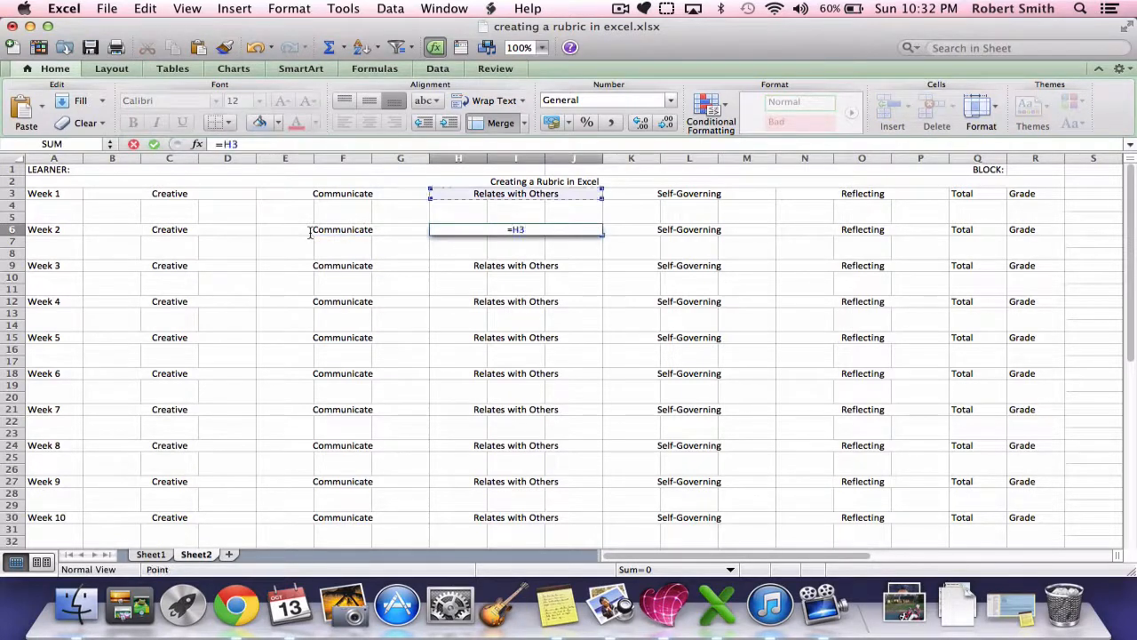
key("Return")
Step: Replace the Week 2 Self-Governing heading in K6 with the formula =K3
key("Up")
key("Up")
key("Right")
key("Down")
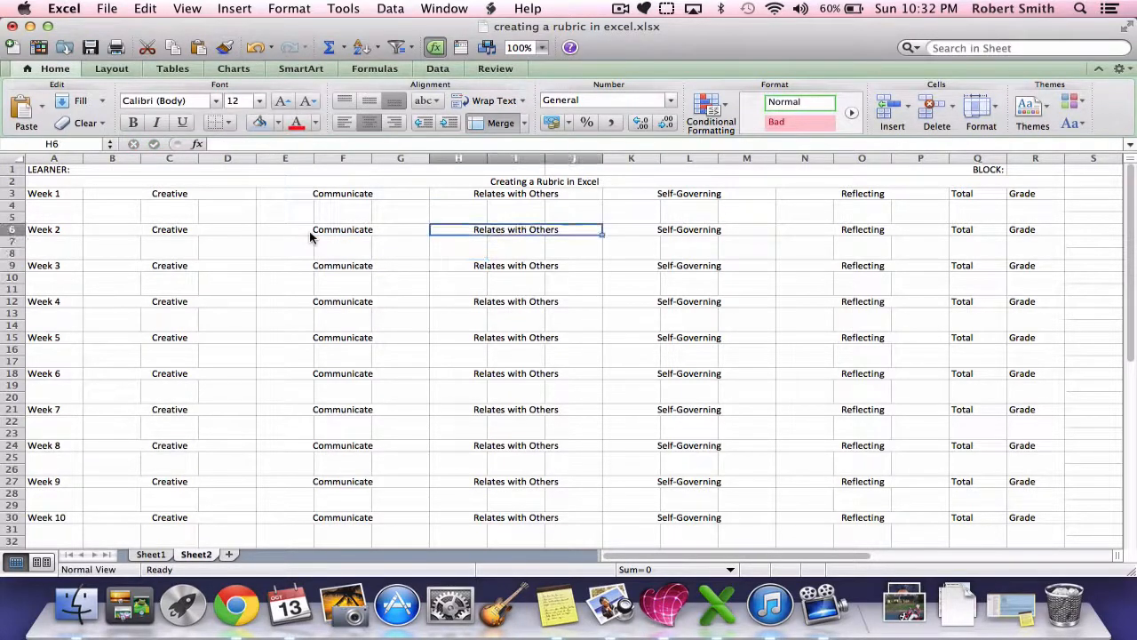
key("Right")
key("Right")
key("Left")
type("=")
key("Up")
key("Up")
key("Up")
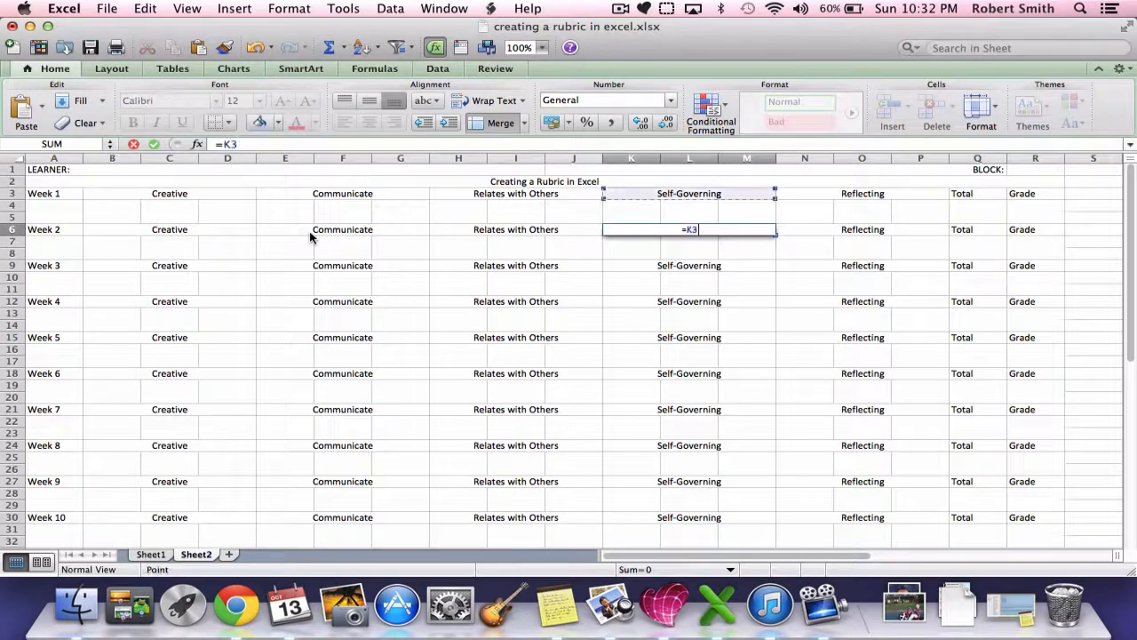
key("Return")
Step: Link the Week 2 Reflecting heading in N6 to the Week 1 Reflecting heading in N3
key("Left")
key("Right")
key("Right")
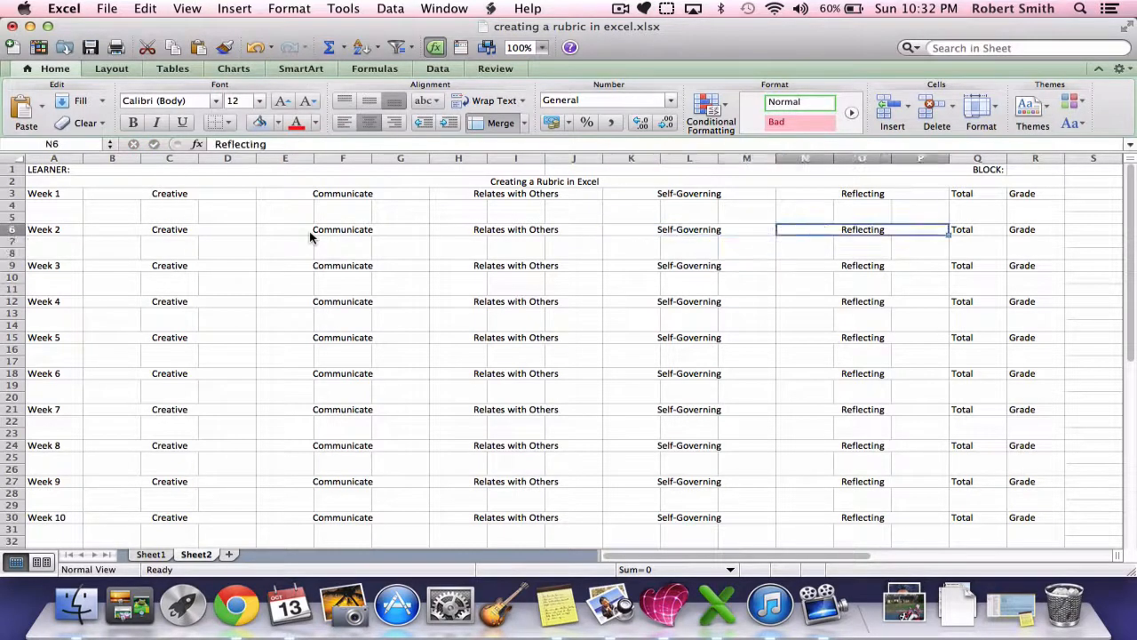
type("=")
key("Up")
key("Return")
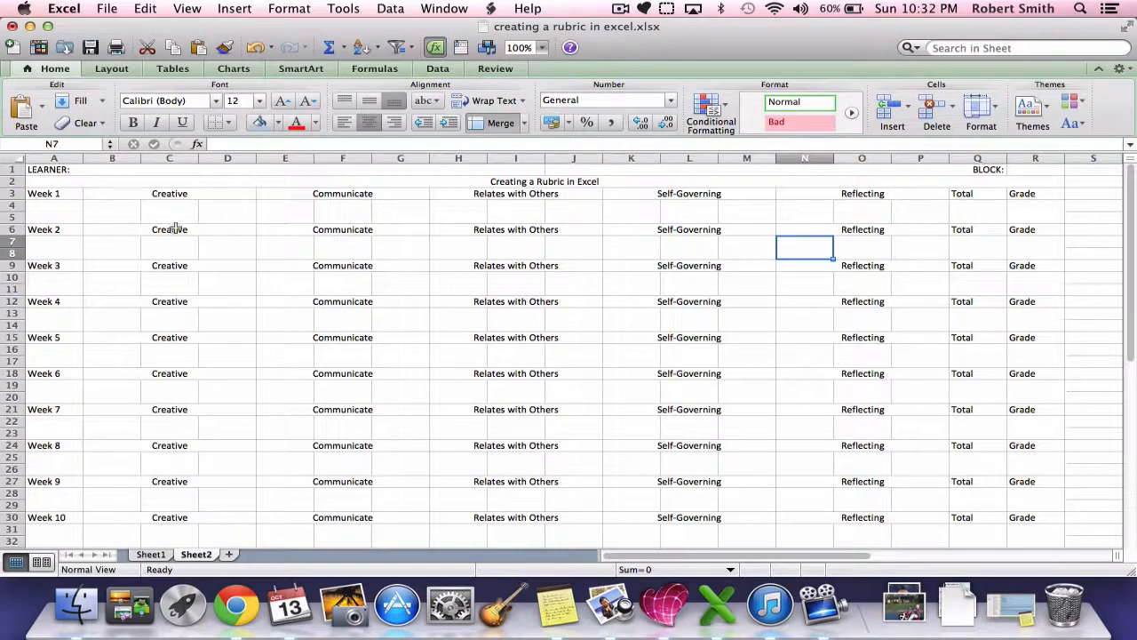
Step: Copy the linked Week 2 block B6 to P8 and paste it over the Week 3 block at B9, replacing its contents
left_click_drag(127, 225, 933, 254)
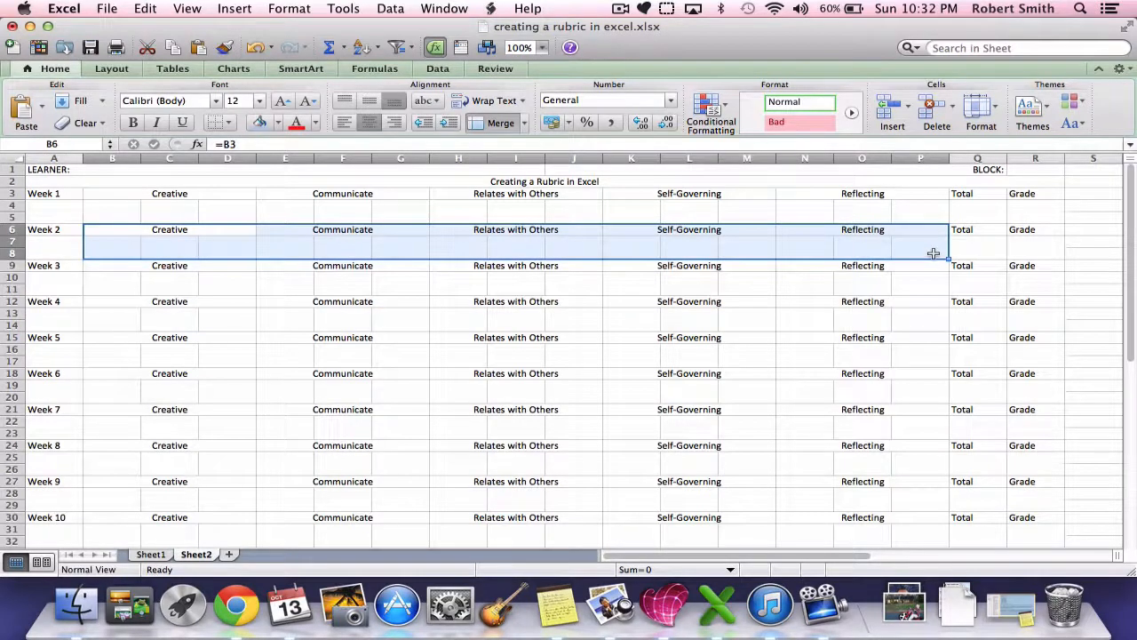
key("super+c")
key("Down")
key("Down")
key("Down")
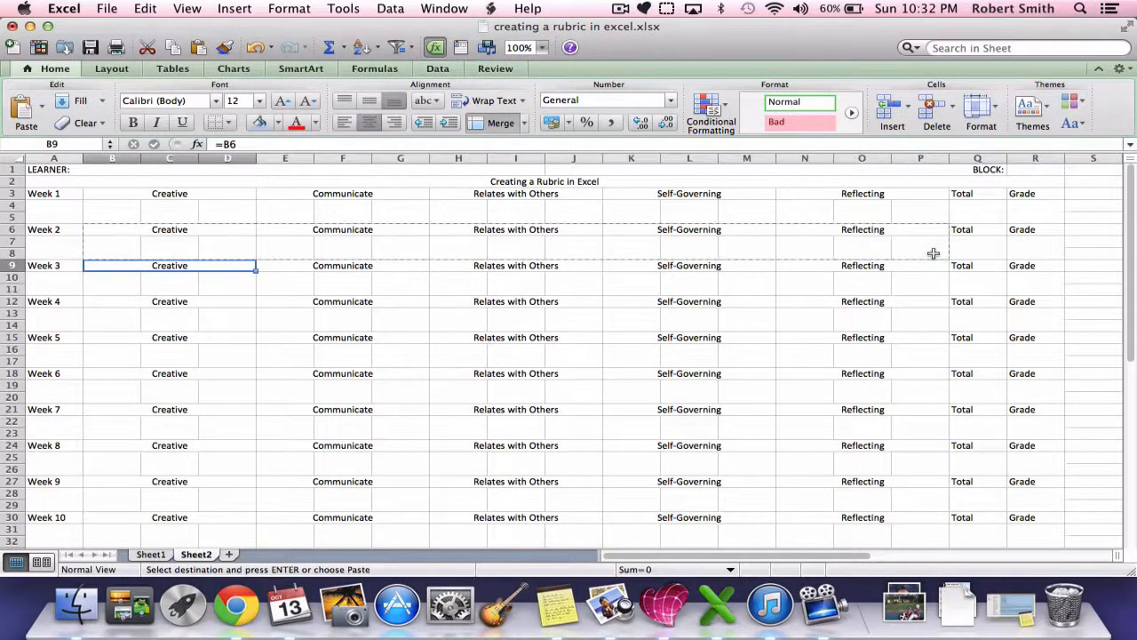
key("super+v")
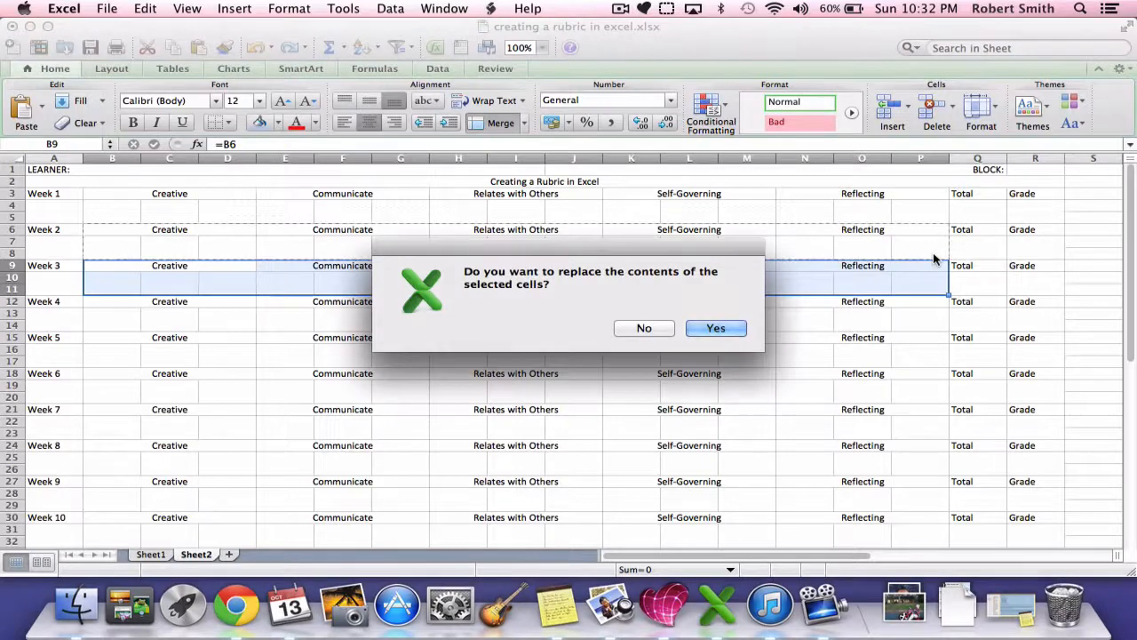
key("Return")
Step: Paste the linked Week 2 block over the Week 4 and Week 5 blocks at B12 and B15, replacing their contents
key("Down")
key("Down")
key("Down")
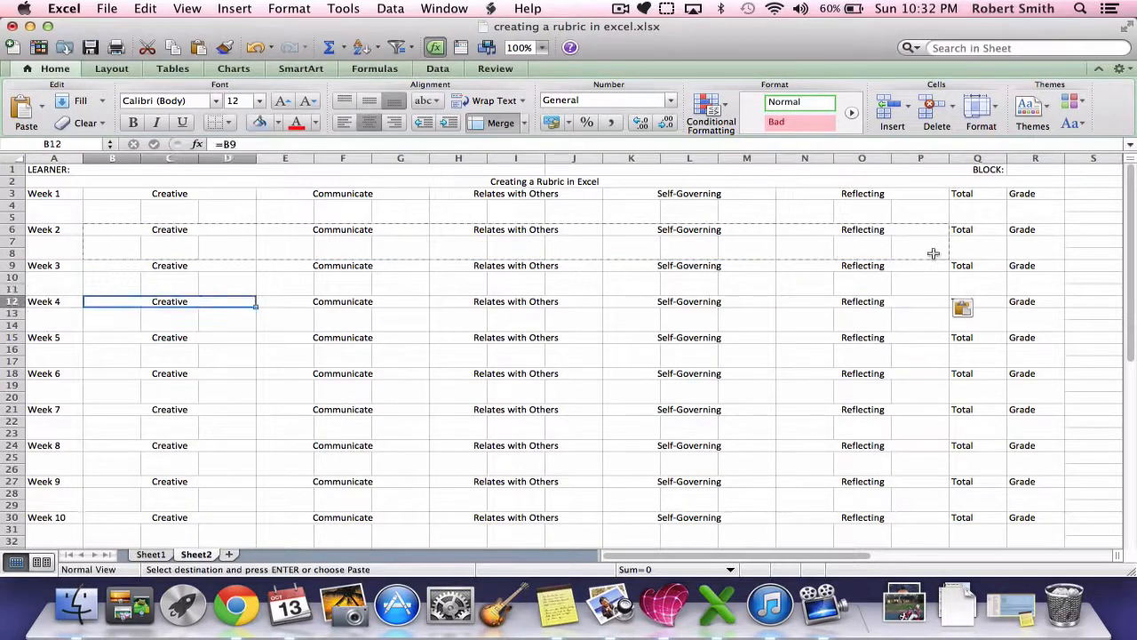
key("super+v")
key("Return")
key("Down")
key("Down")
key("Down")
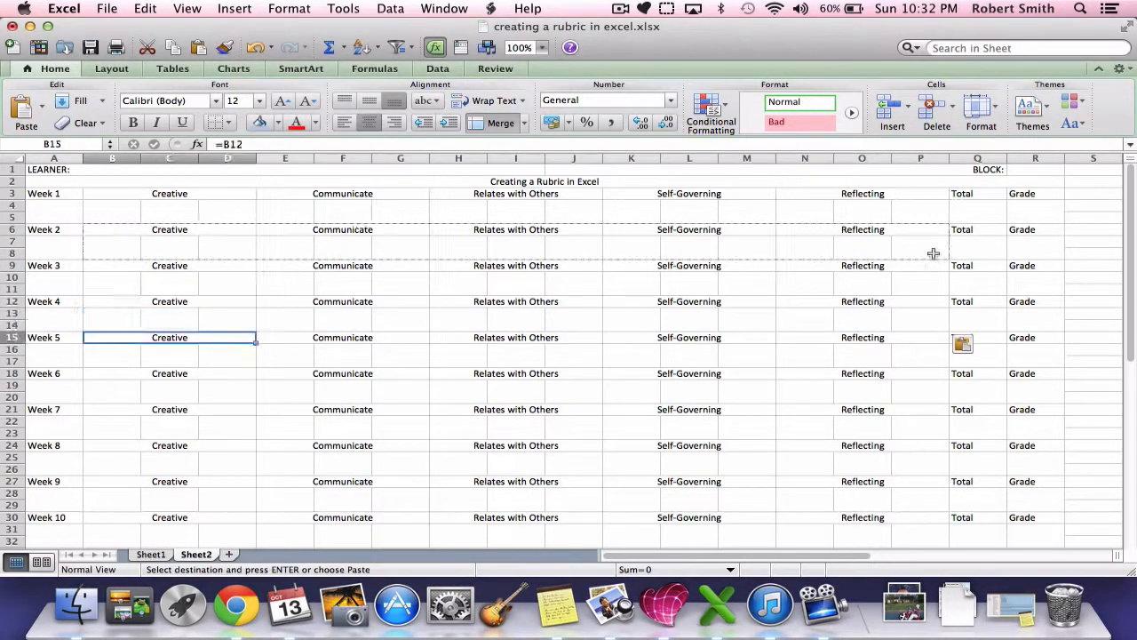
key("super+v")
key("Return")
Step: Paste the linked Week 2 block over the Week 6 to Week 10 blocks, starting at B18 and ending at B30
key("Down")
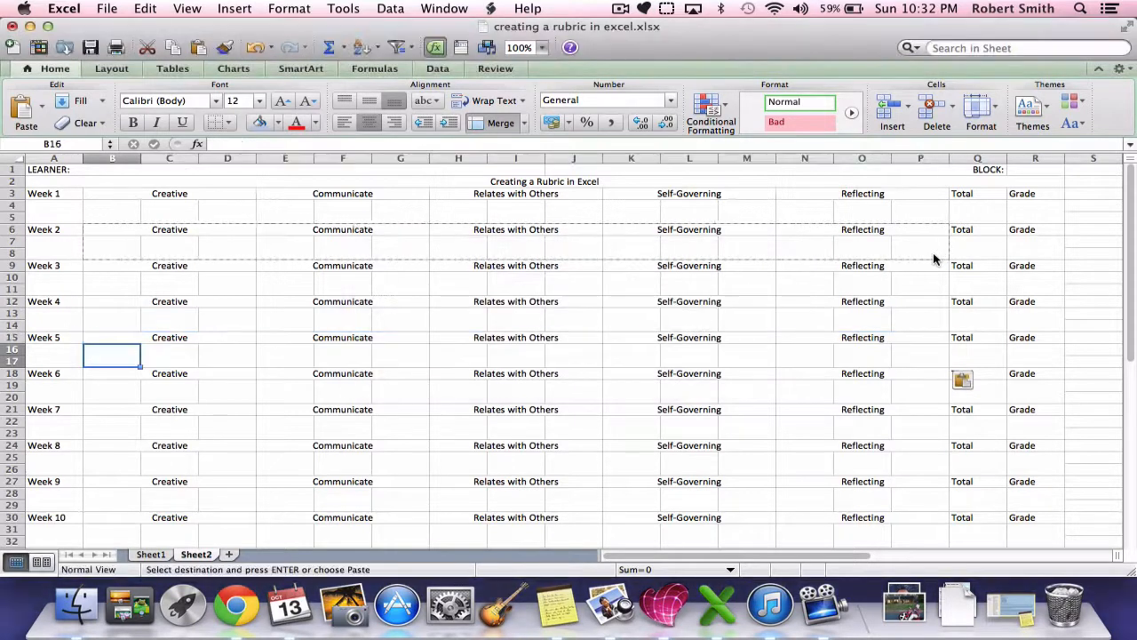
key("Down")
key("Down")
key("super+v")
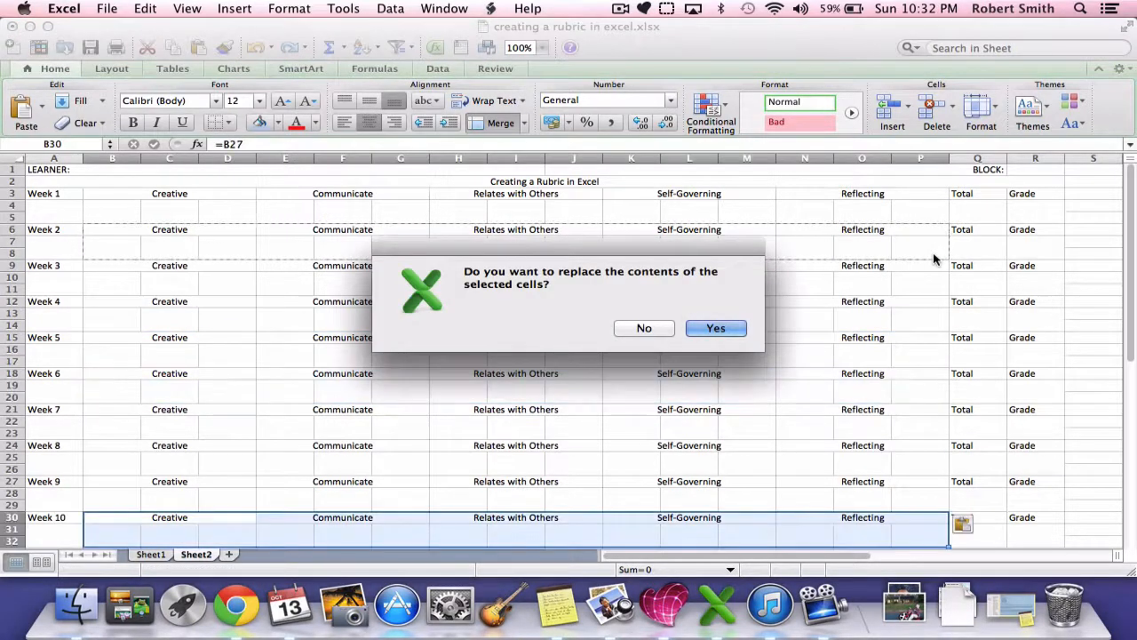
key("Return")
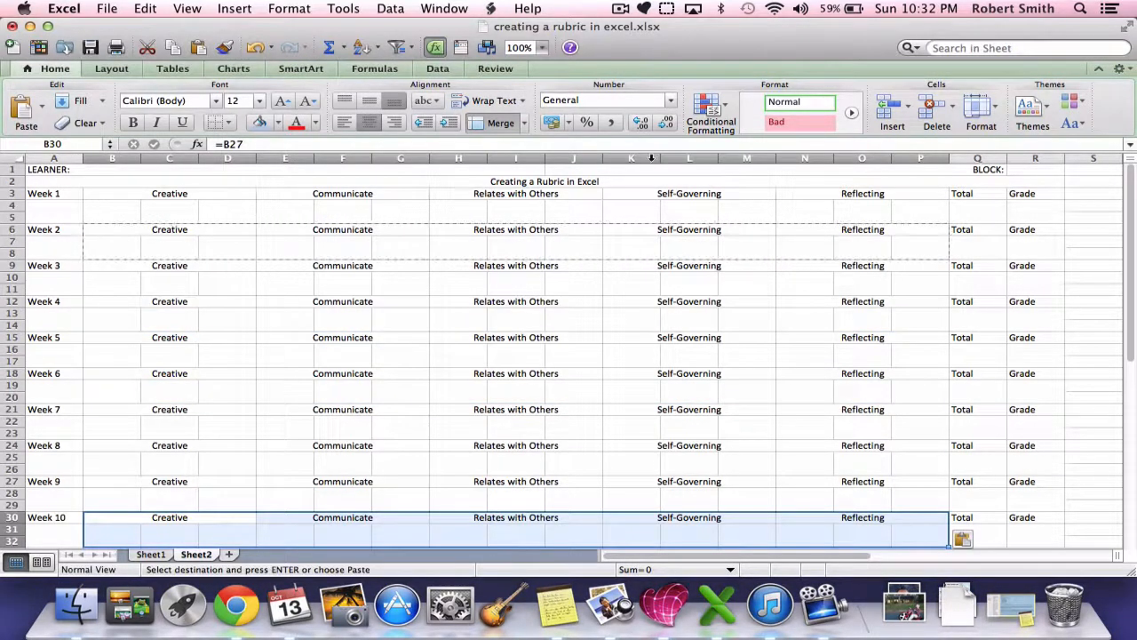
Step: Test the weekly links by entering a, b, c, d and e as the five Week 1 category headings
left_click(223, 193)
key("Right")
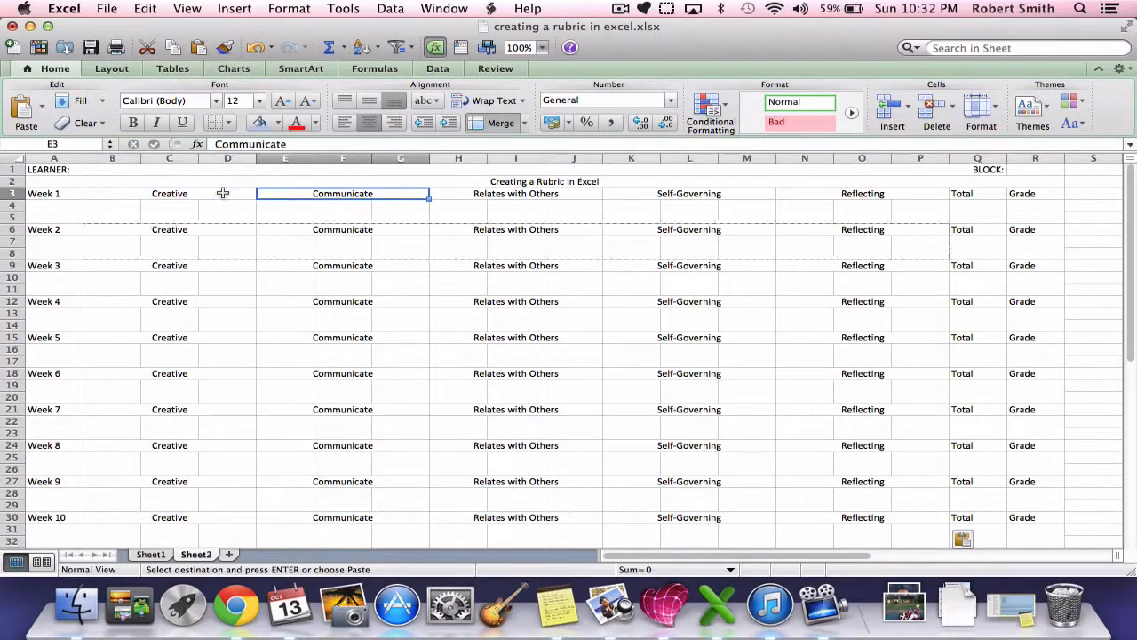
key("Left")
type("a")
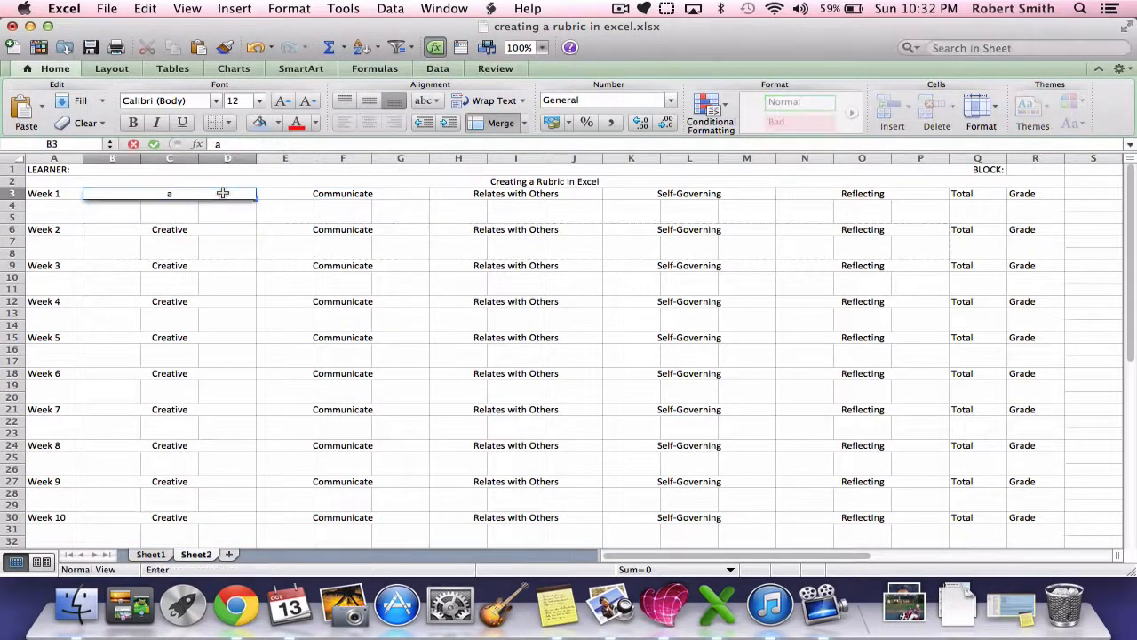
key("Tab")
type("b")
key("Tab")
type("c")
key("Tab")
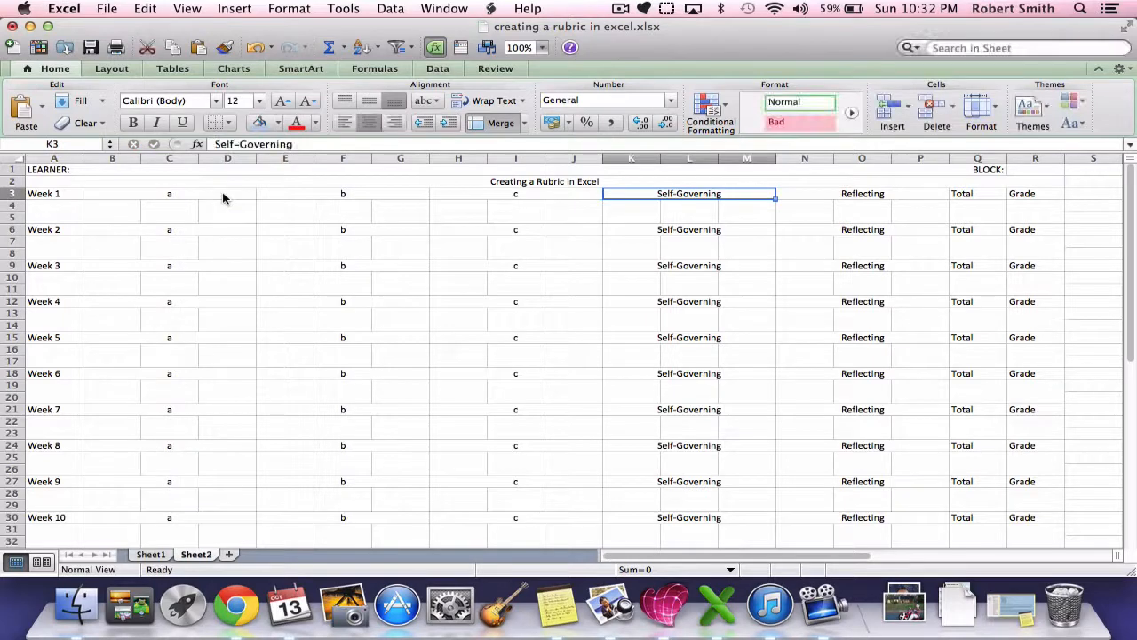
type("d")
key("Tab")
type("e")
key("Tab")
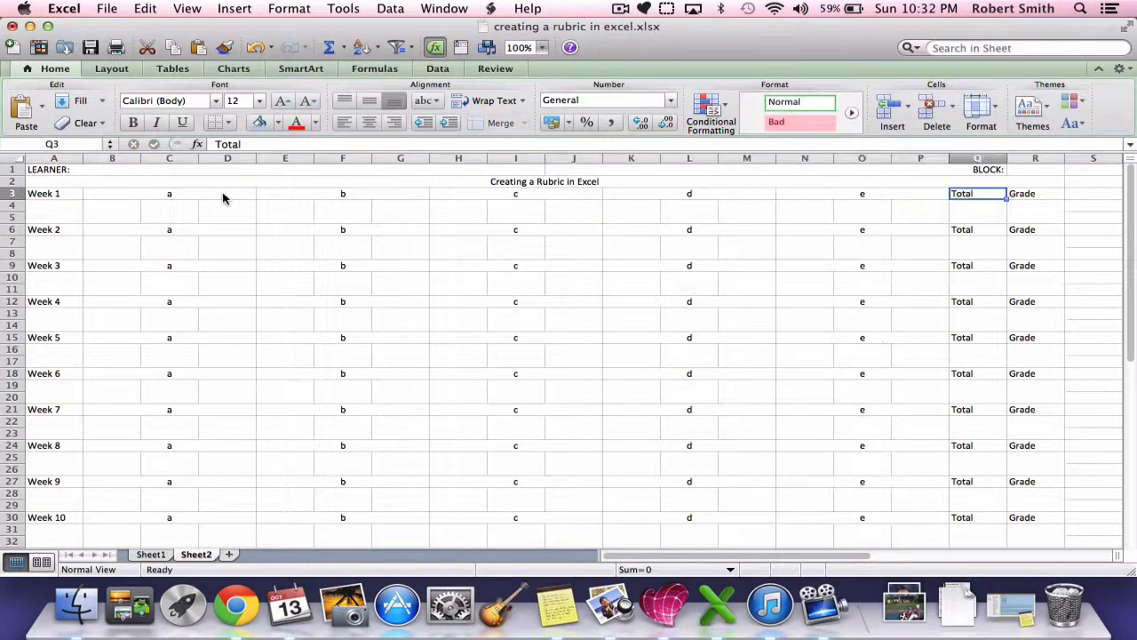
Step: Undo the five test entries in the Week 1 category headings
key("super+z")
key("super+z")
key("super+z")
key("super+z")
key("super+z")
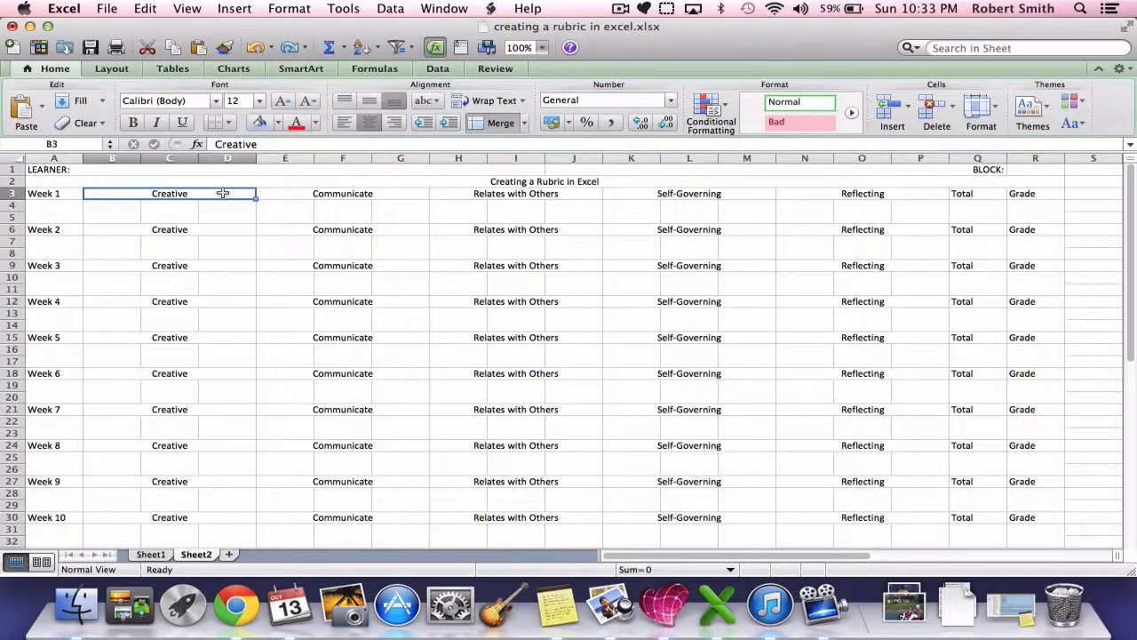